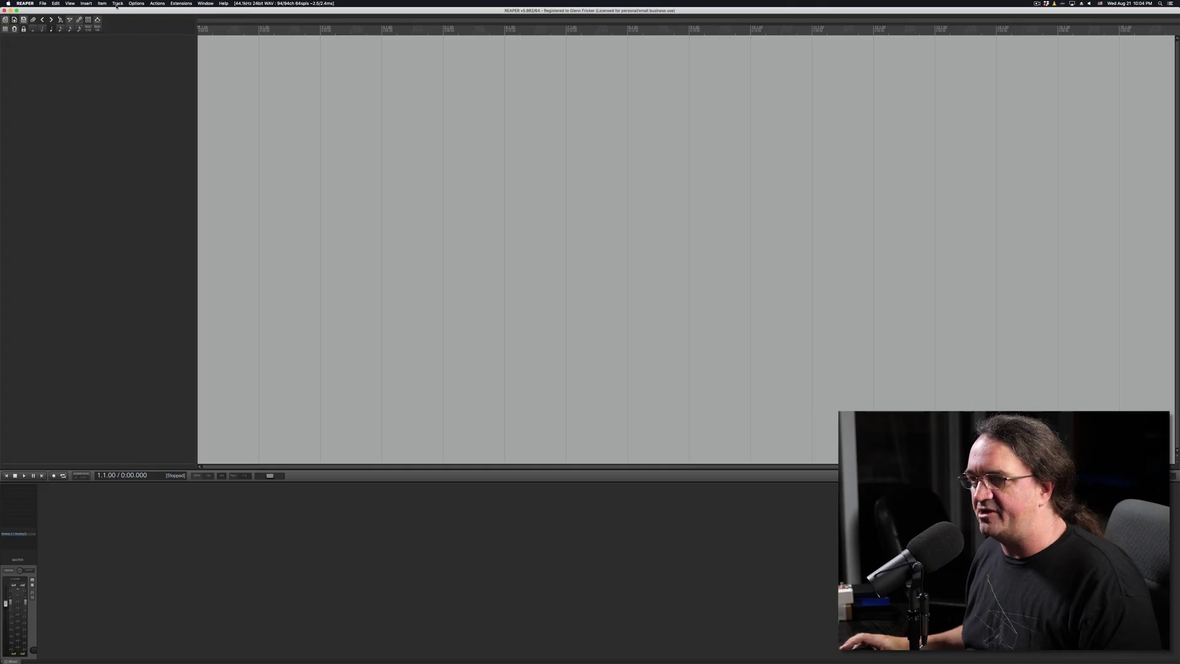
Create a new, empty REAPER project from the File menu
{"action": "left_click", "coordinate": [42, 3]}
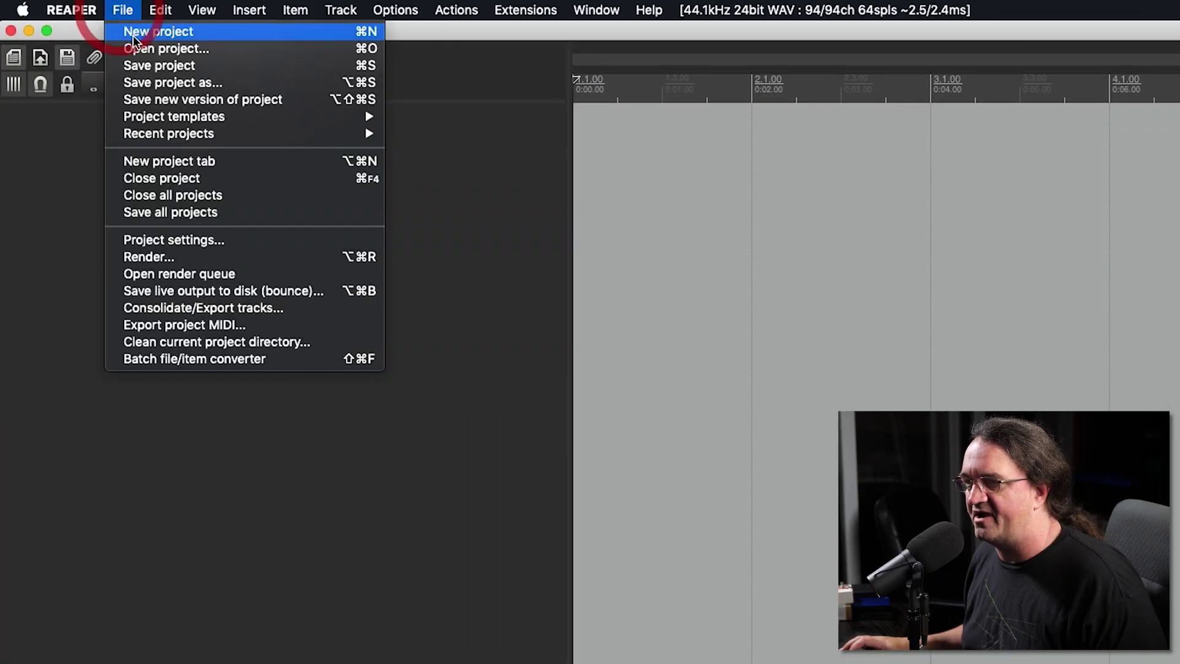
{"action": "left_click", "coordinate": [133, 34]}
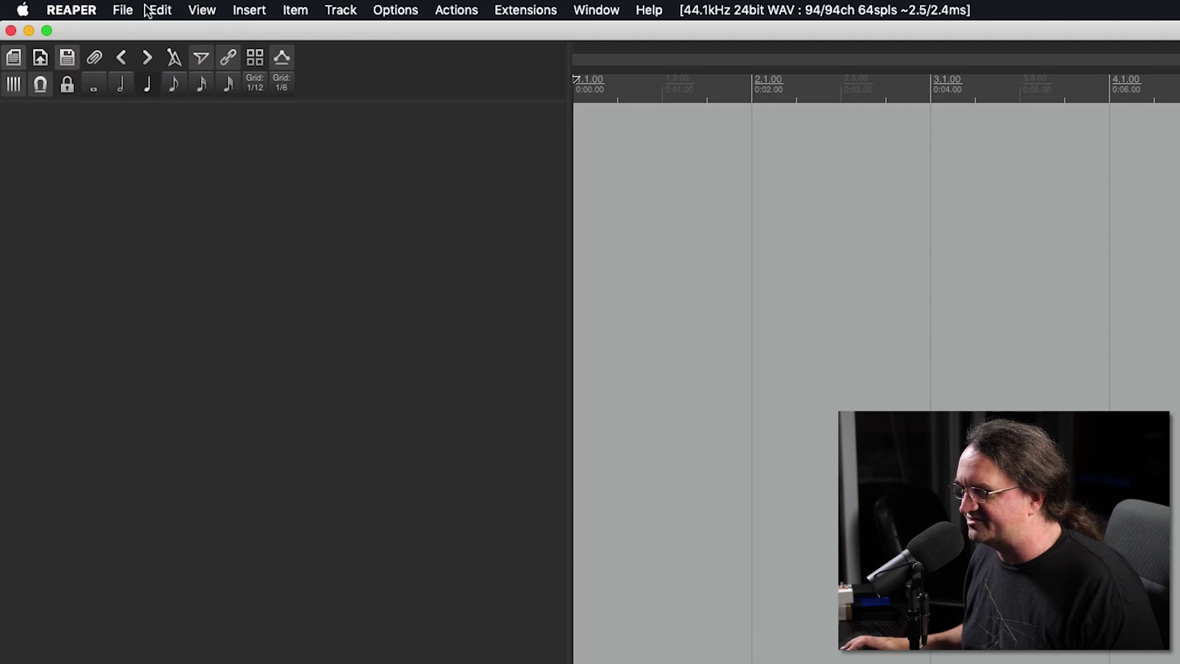
{"action": "left_click", "coordinate": [123, 10]}
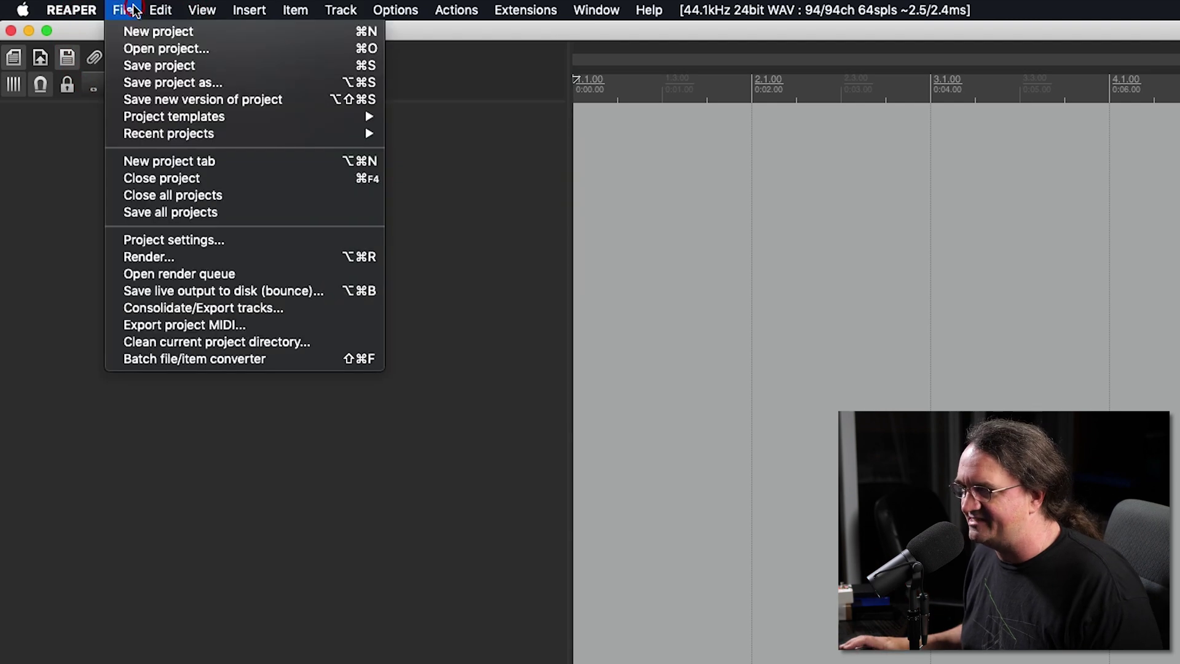
Open Project Settings and leave the sample rate at 44100 Hz
{"action": "left_click", "coordinate": [194, 241]}
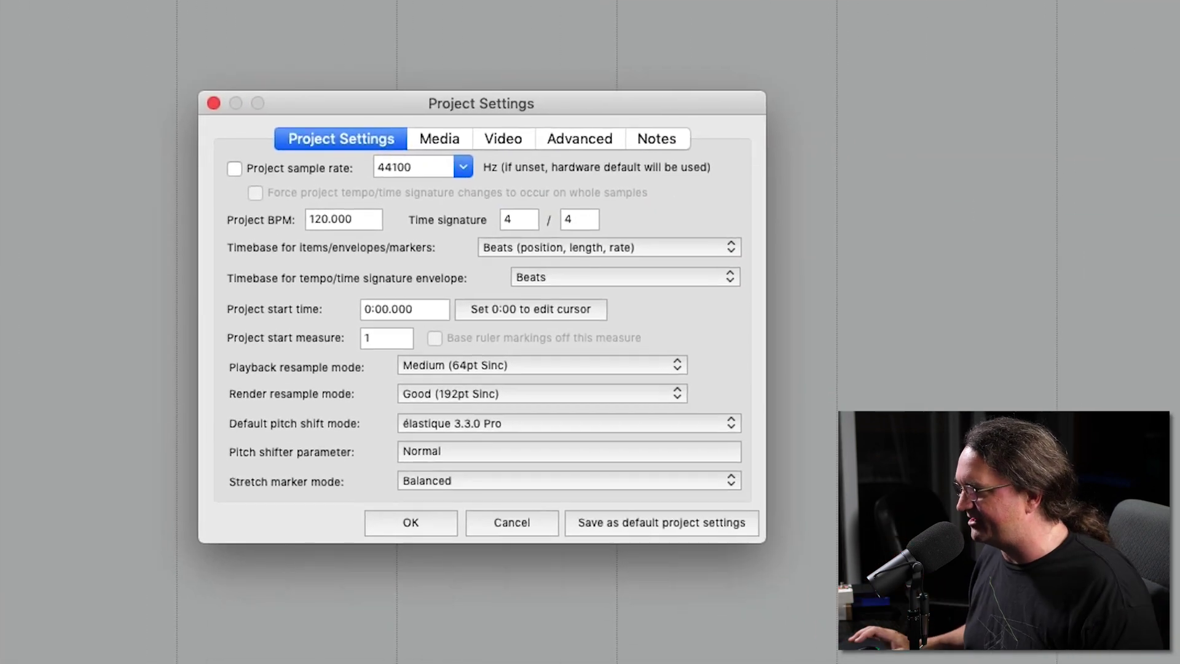
{"action": "left_click", "coordinate": [441, 166]}
{"action": "left_click", "coordinate": [463, 169]}
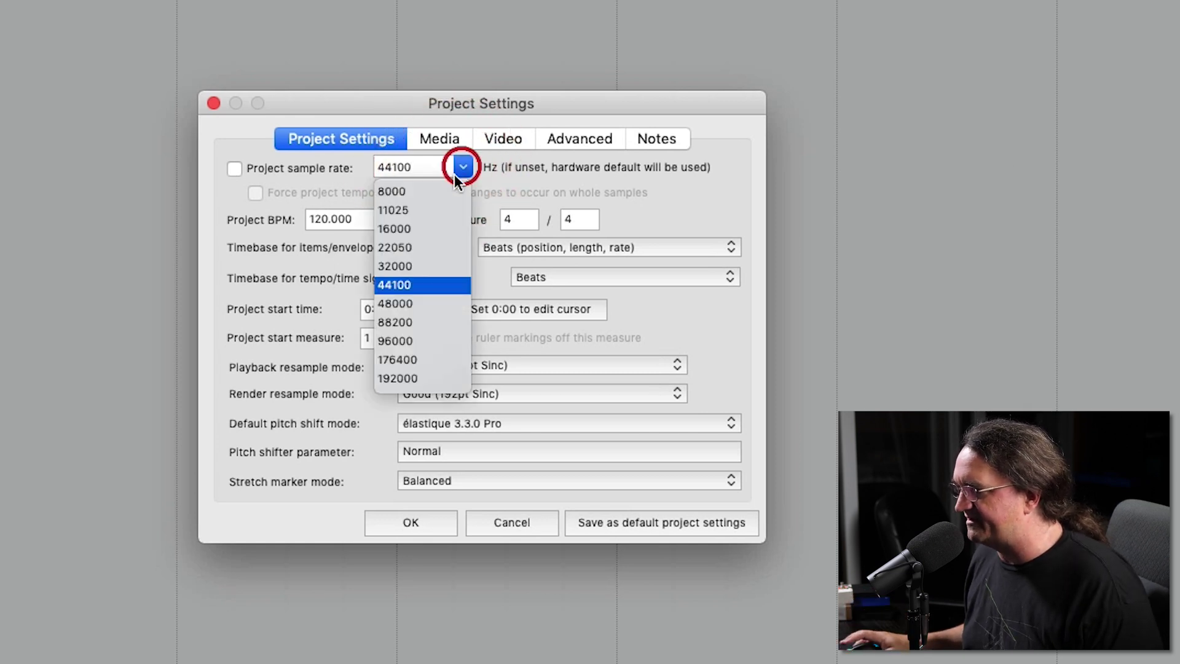
{"action": "left_click", "coordinate": [405, 286]}
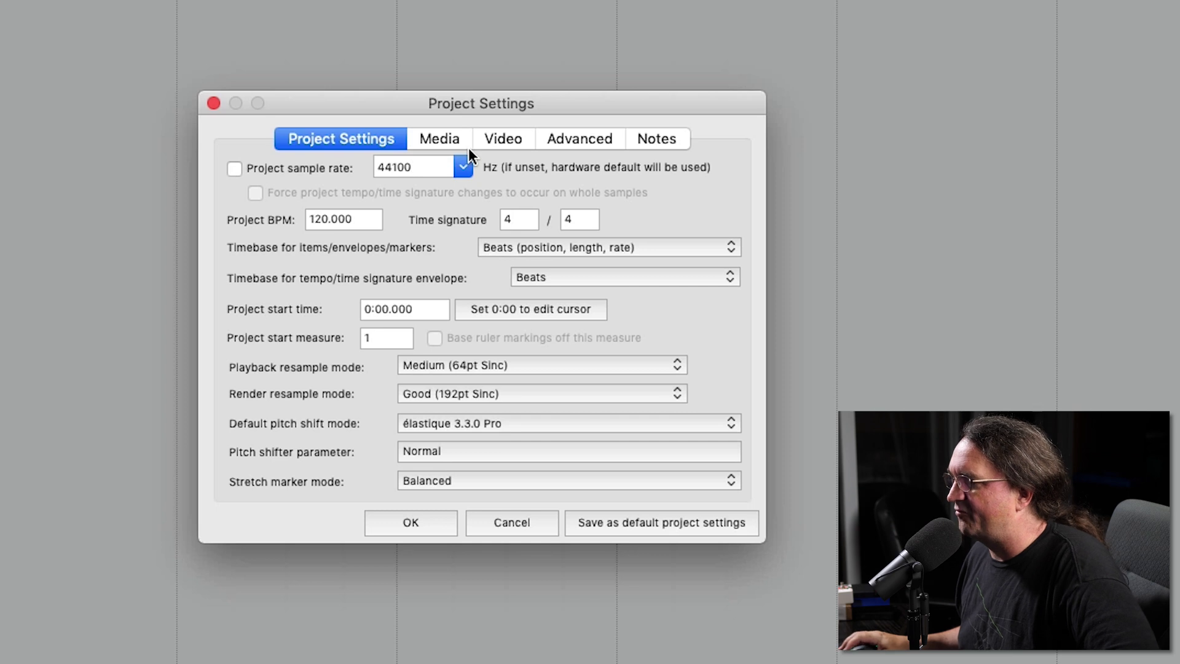
Check the project tempo and keep the item timebase on beats
{"action": "left_click", "coordinate": [363, 217]}
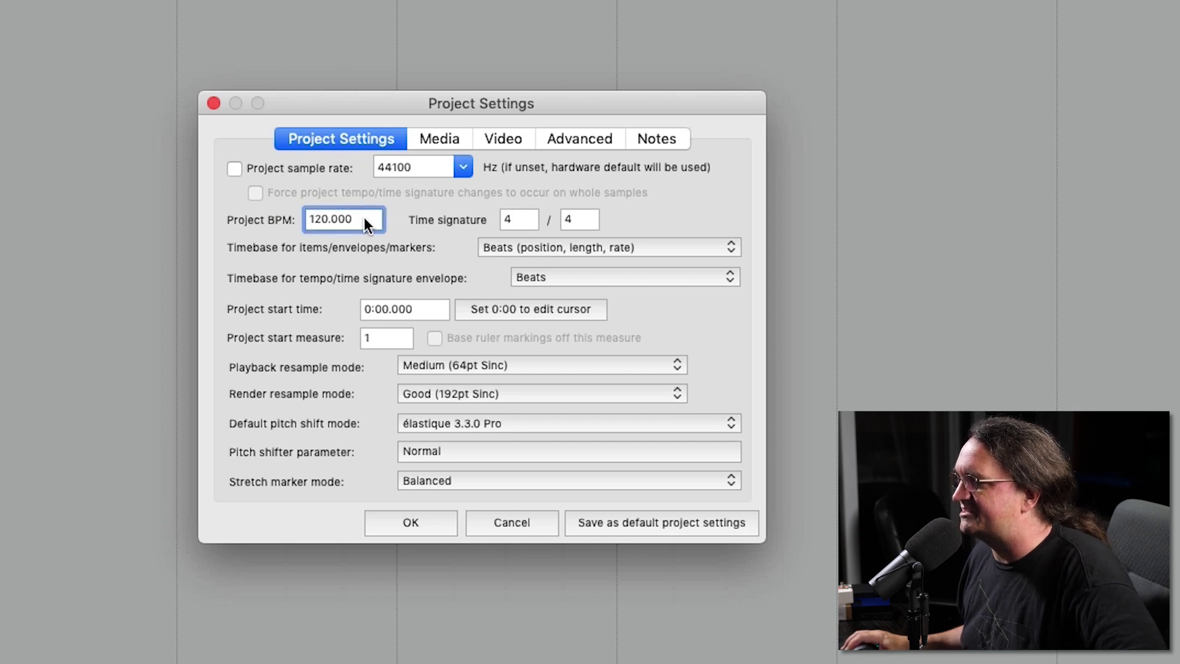
{"action": "left_click", "coordinate": [607, 249]}
{"action": "left_click", "coordinate": [610, 245]}
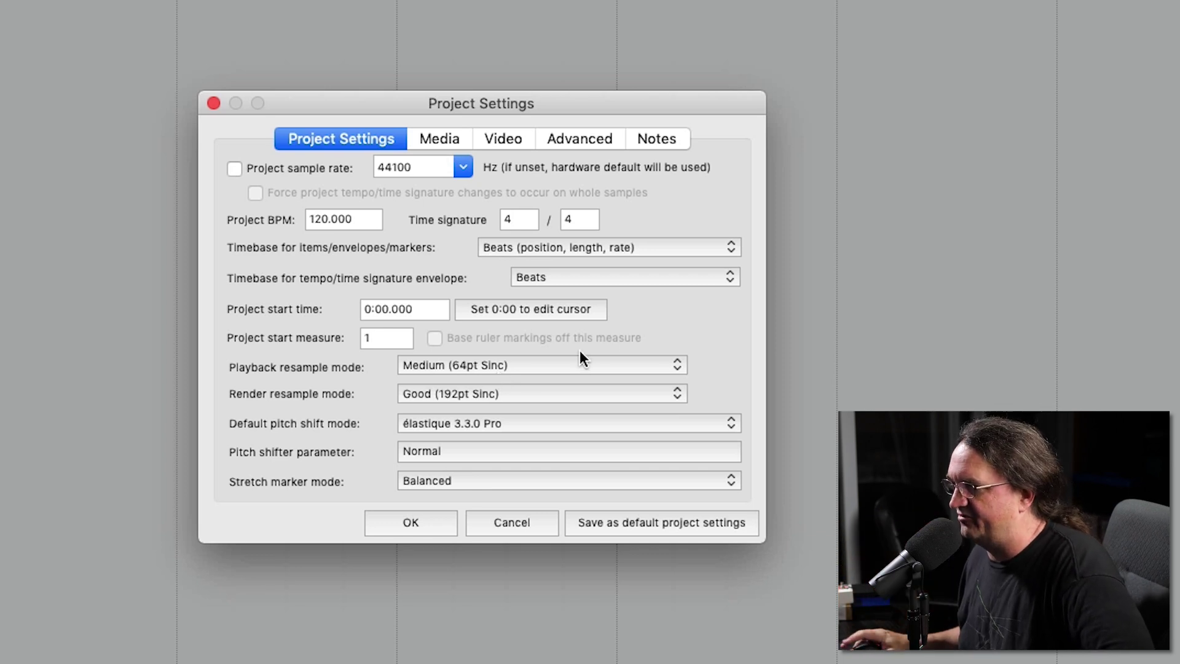
{"action": "left_click", "coordinate": [431, 140]}
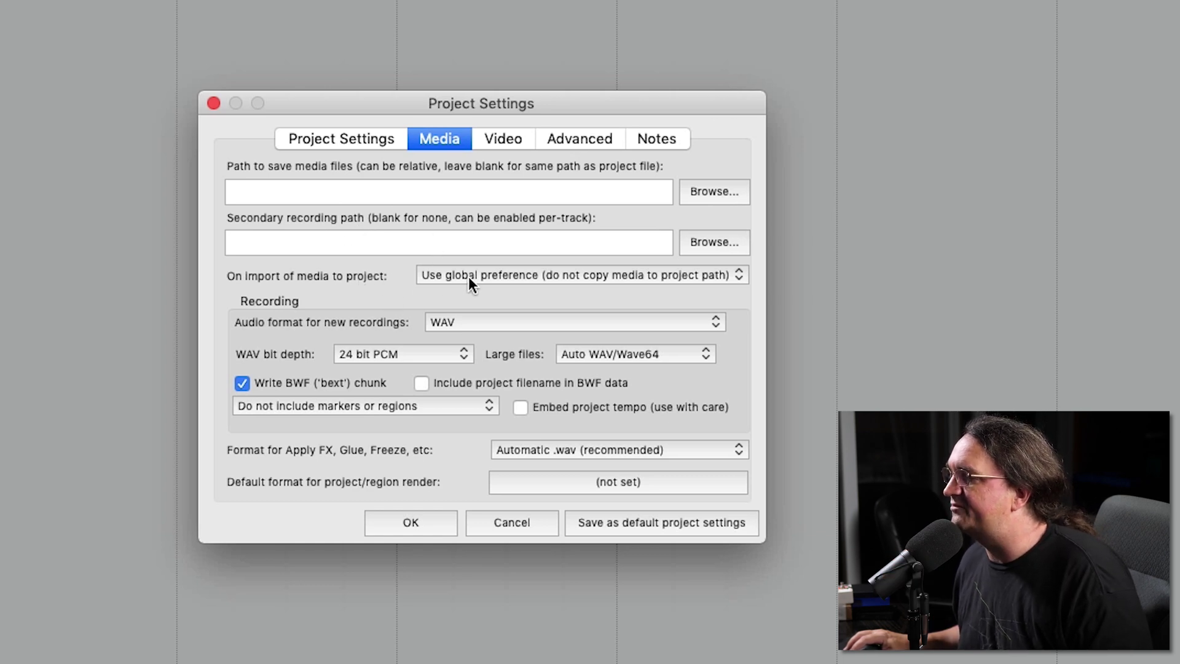
Keep the global media import preference and media path, and set WAV bit depth to 64 bit FP
{"action": "left_click", "coordinate": [517, 278]}
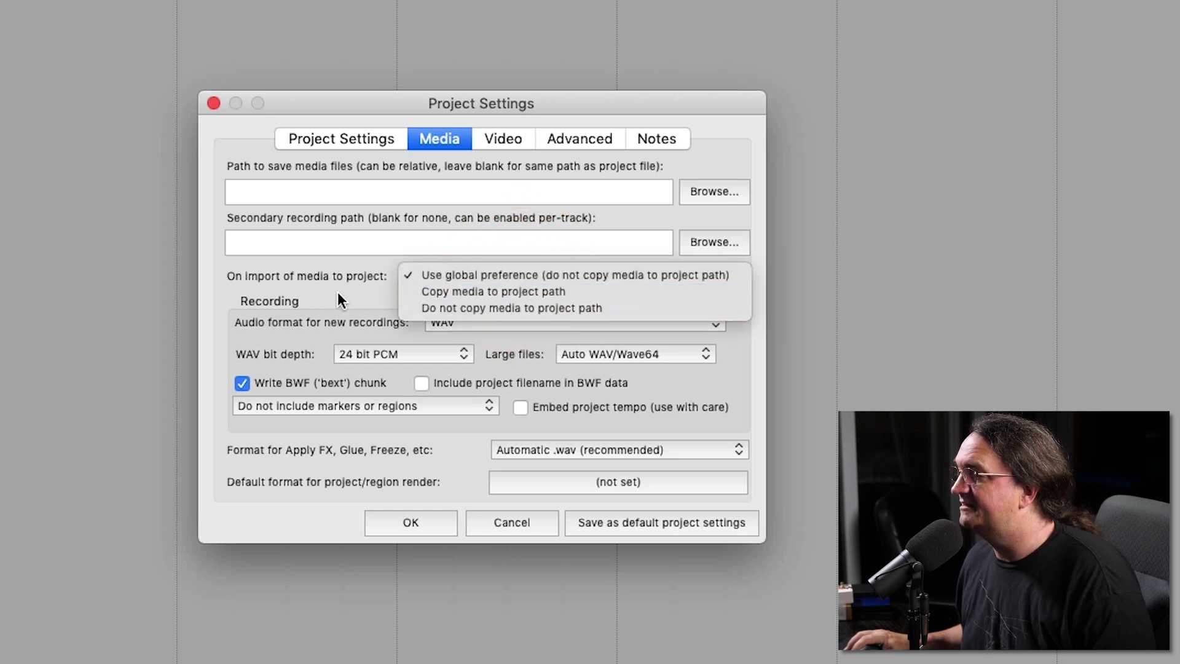
{"action": "left_click", "coordinate": [354, 264]}
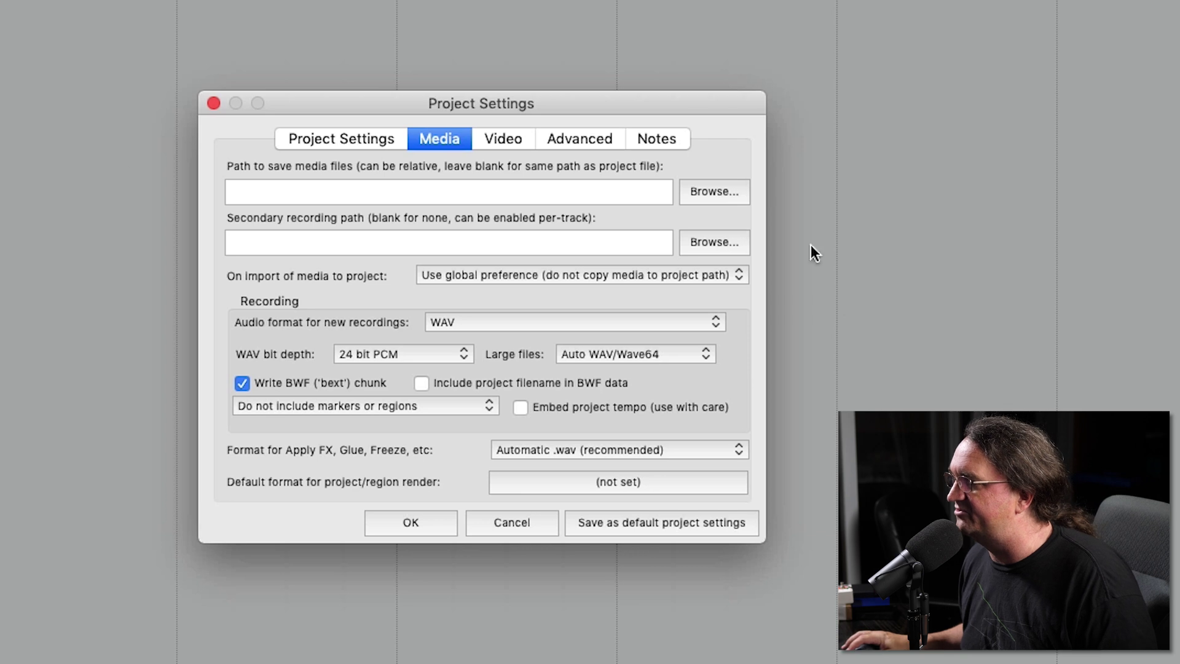
{"action": "left_click", "coordinate": [725, 195]}
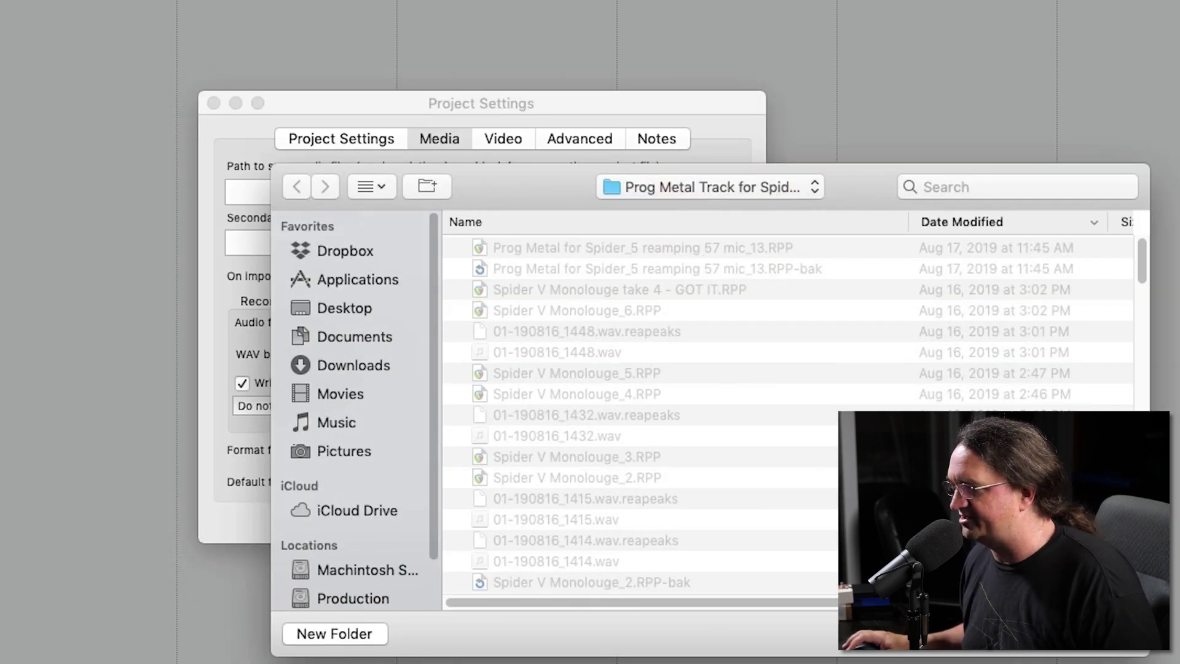
{"action": "key", "text": "Escape"}
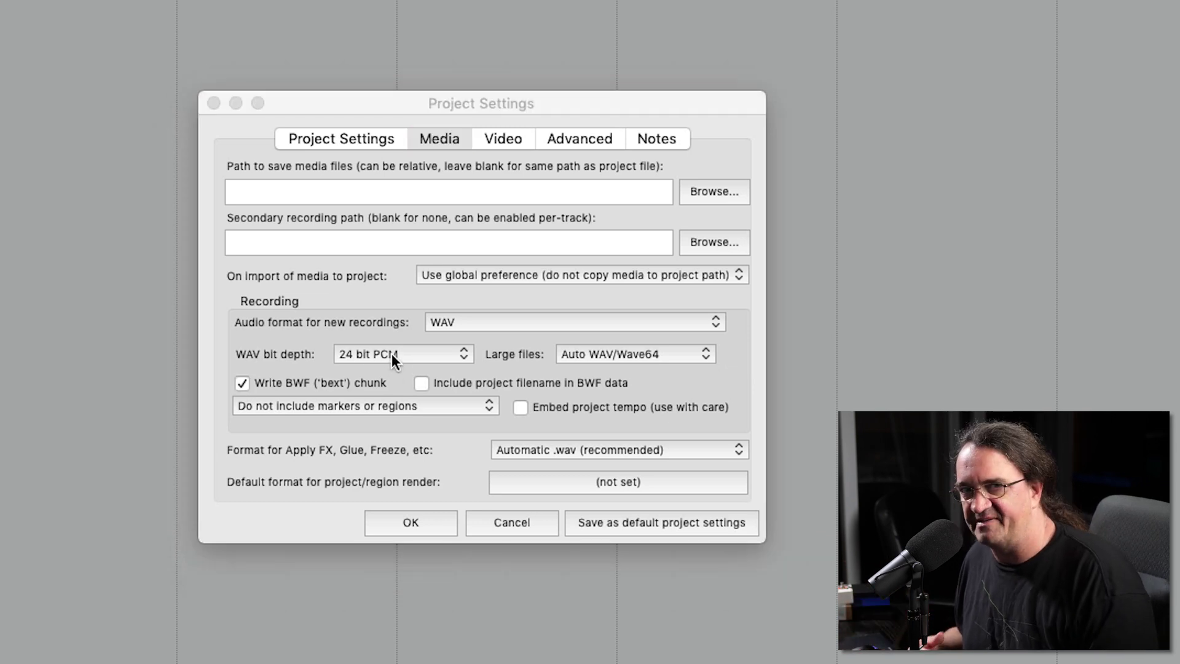
{"action": "left_click", "coordinate": [392, 352]}
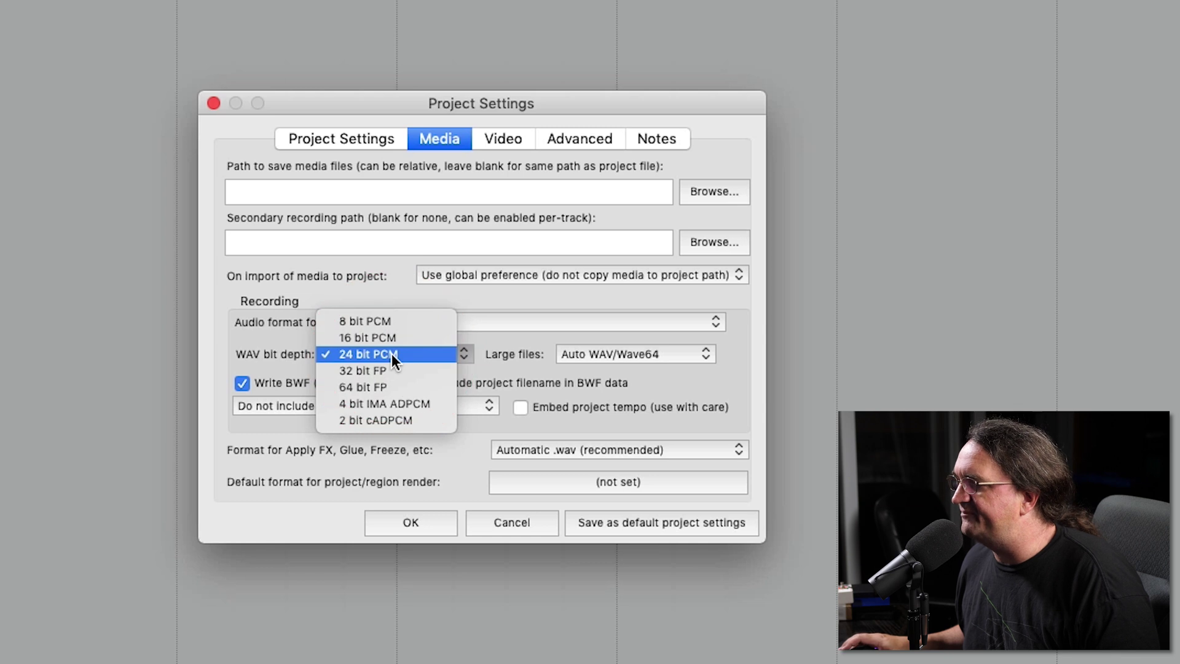
{"action": "left_click", "coordinate": [428, 387]}
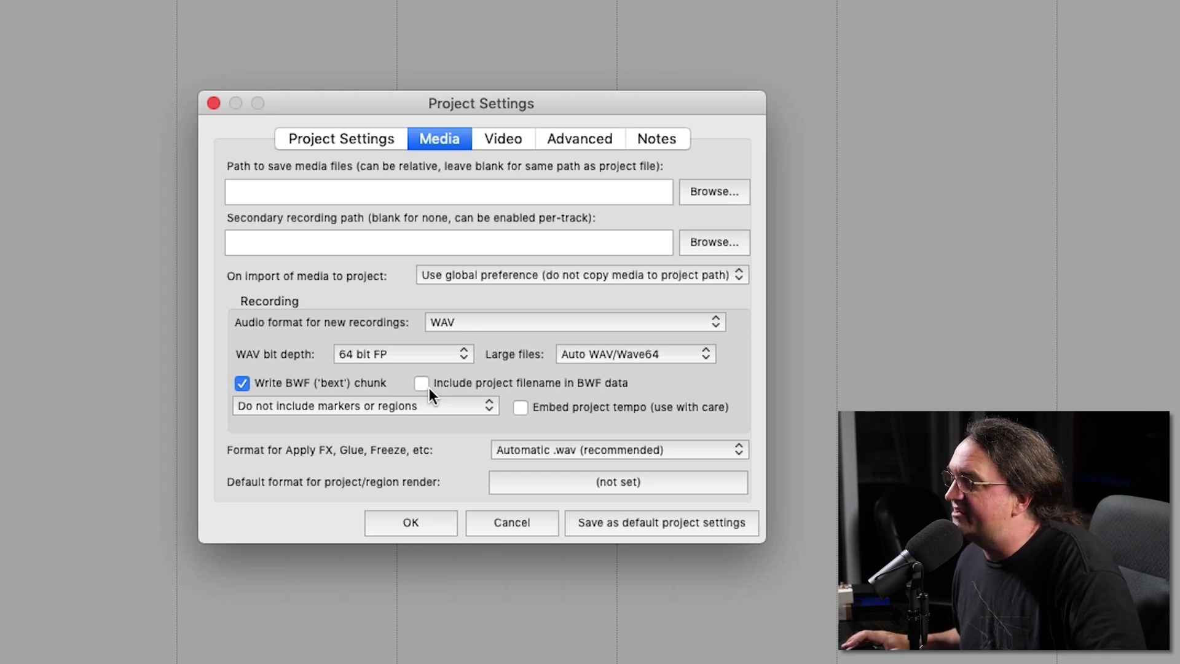
Set the video frame rate to 24 and keep track mixing at 64 bit float
{"action": "left_click", "coordinate": [493, 137]}
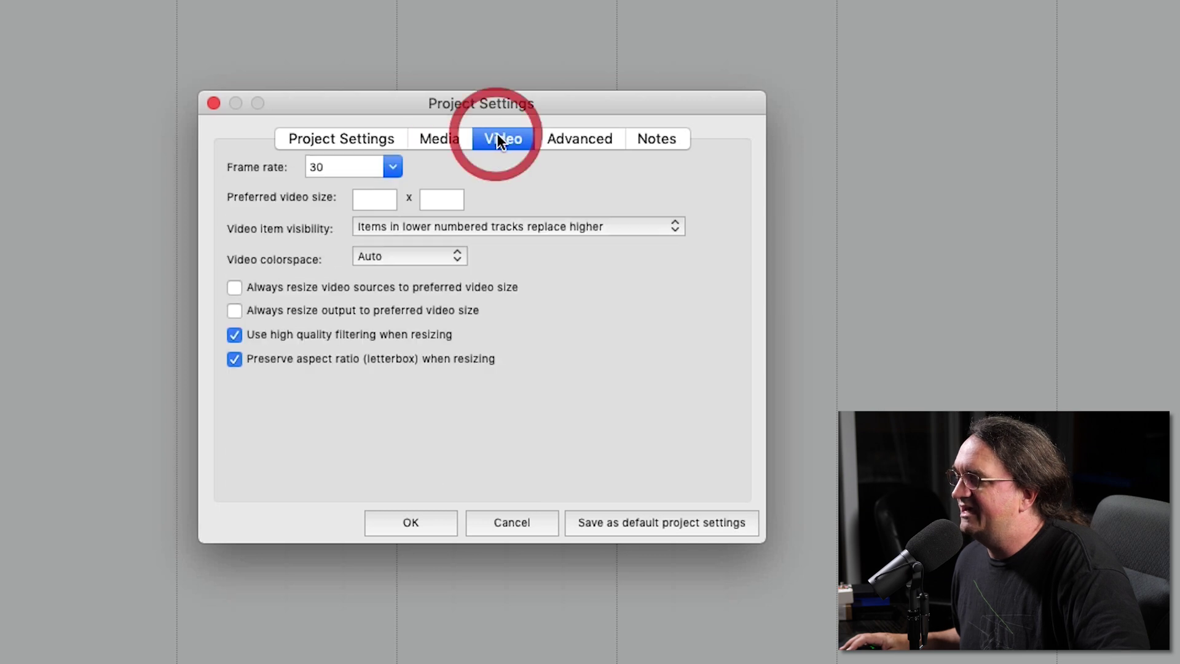
{"action": "left_click", "coordinate": [391, 169]}
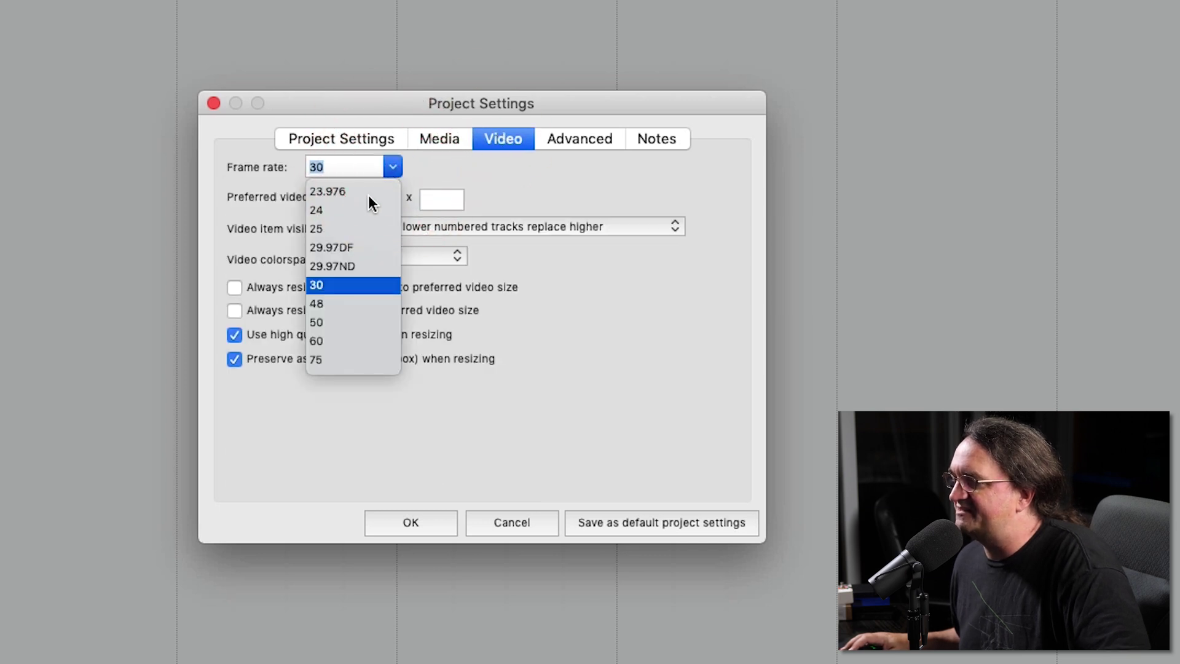
{"action": "left_click", "coordinate": [326, 210]}
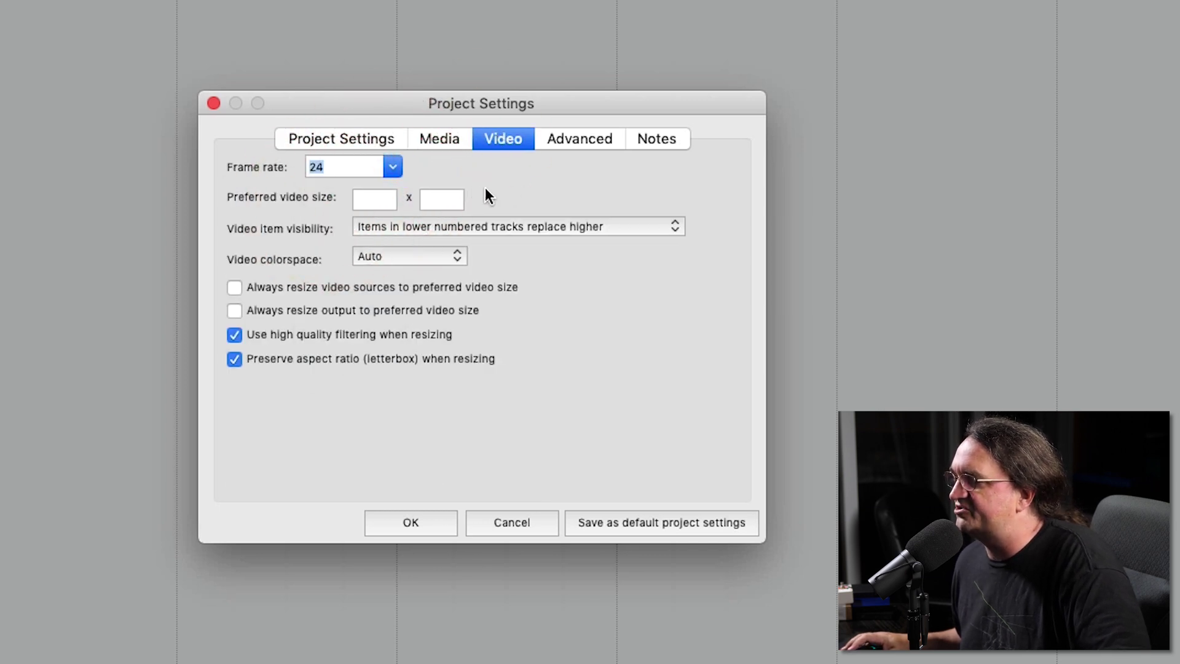
{"action": "left_click", "coordinate": [579, 138]}
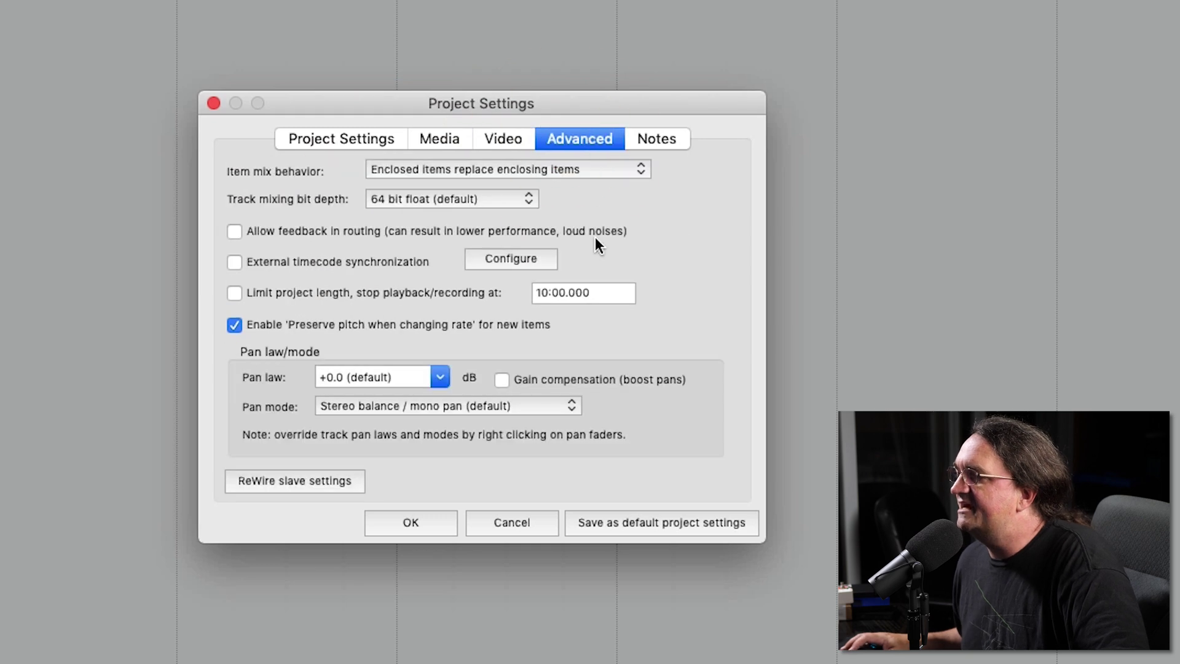
{"action": "left_click", "coordinate": [479, 205]}
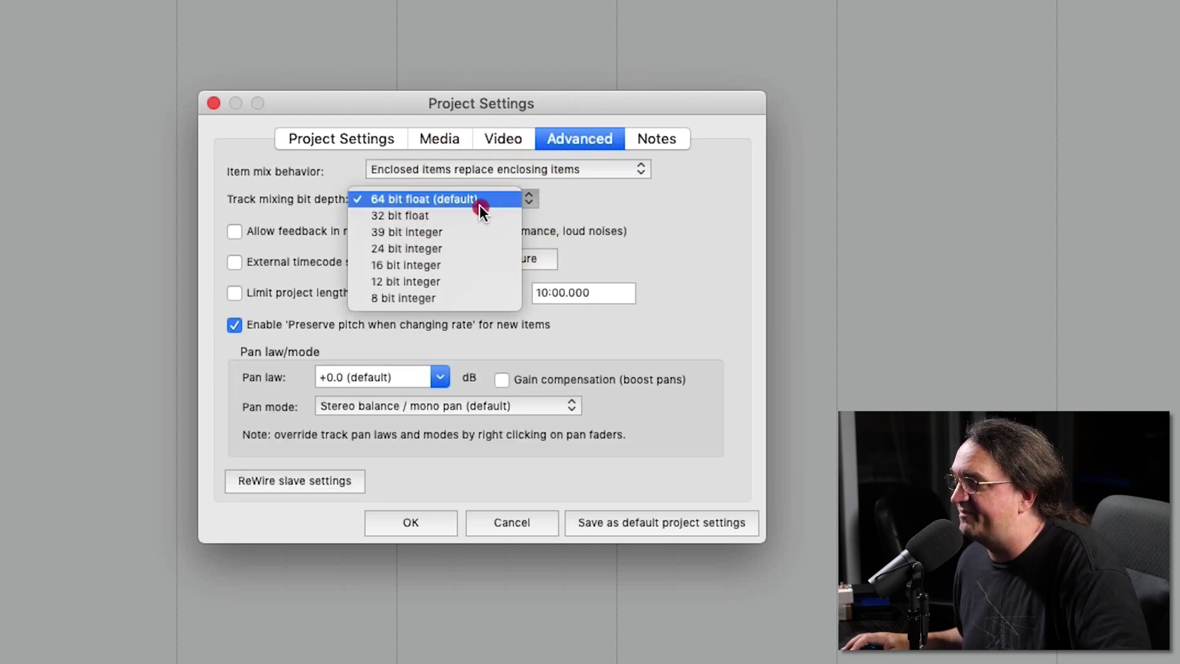
{"action": "left_click", "coordinate": [479, 205]}
Set the WAV recording bit depth back to 24 bit PCM
{"action": "left_click", "coordinate": [440, 146]}
{"action": "left_click", "coordinate": [398, 353]}
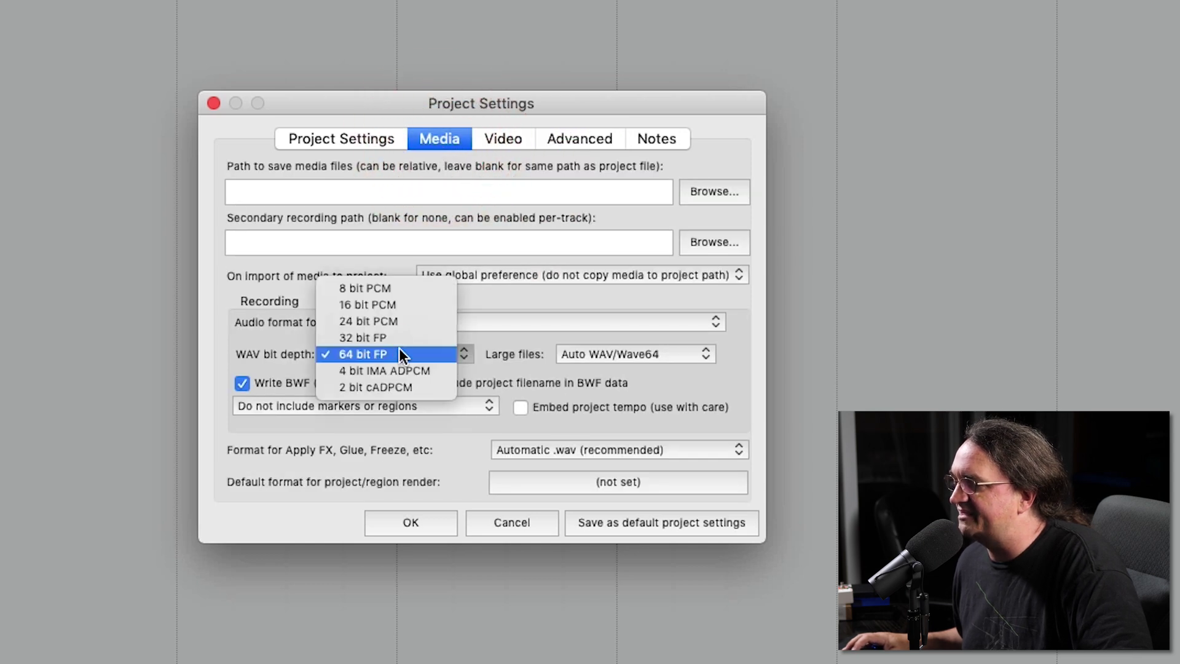
{"action": "left_click", "coordinate": [405, 321]}
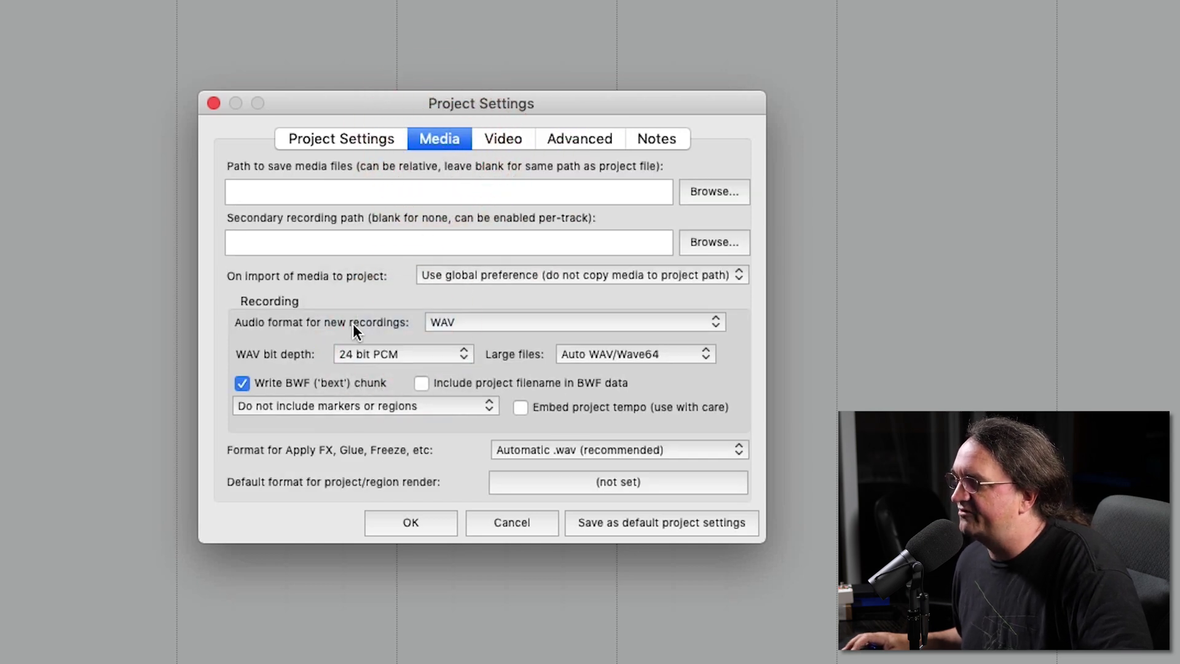
Confirm 64 bit float track mixing, review the empty project notes, and close Project Settings with OK
{"action": "left_click", "coordinate": [575, 141]}
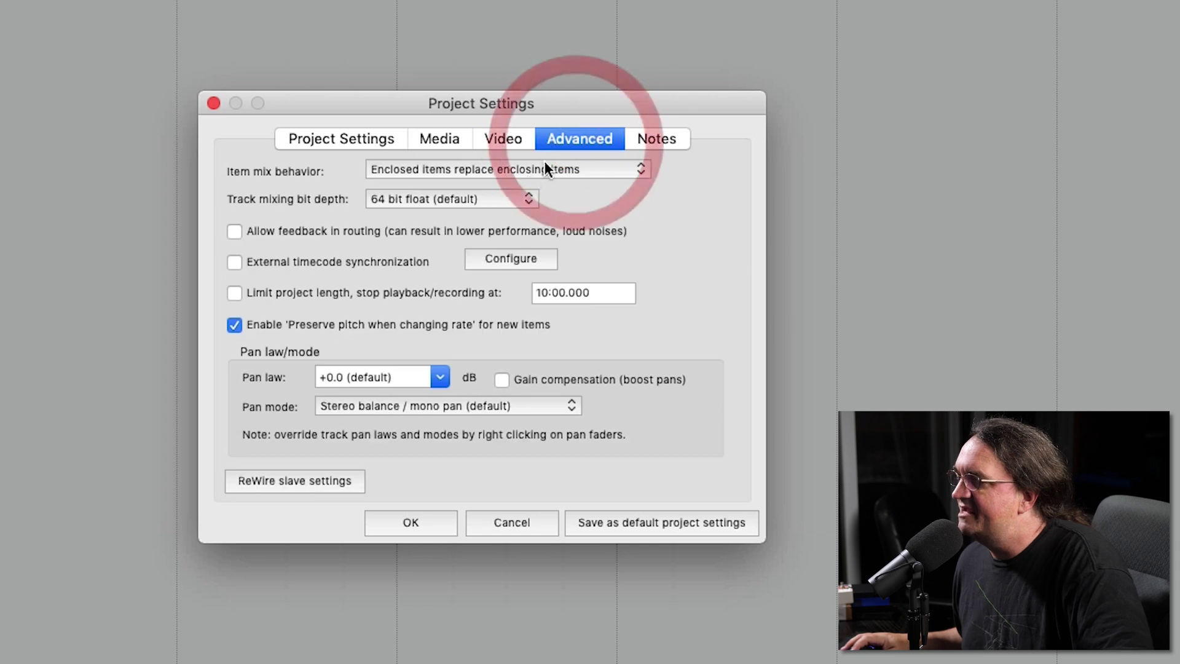
{"action": "left_click", "coordinate": [469, 200]}
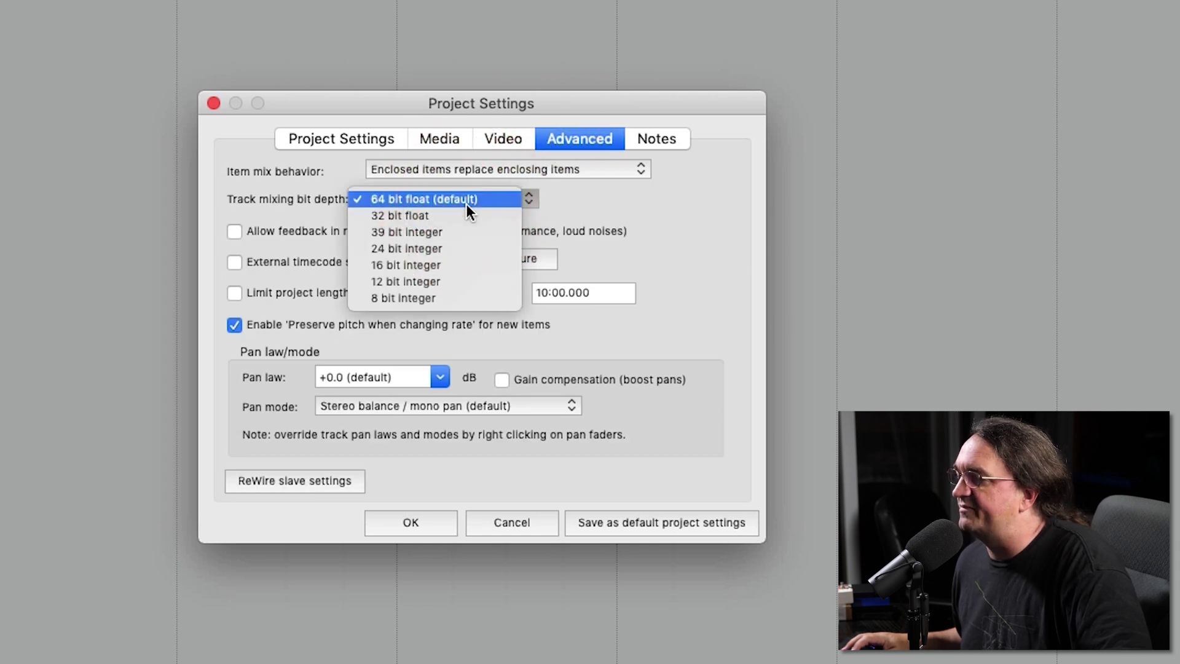
{"action": "left_click", "coordinate": [471, 205]}
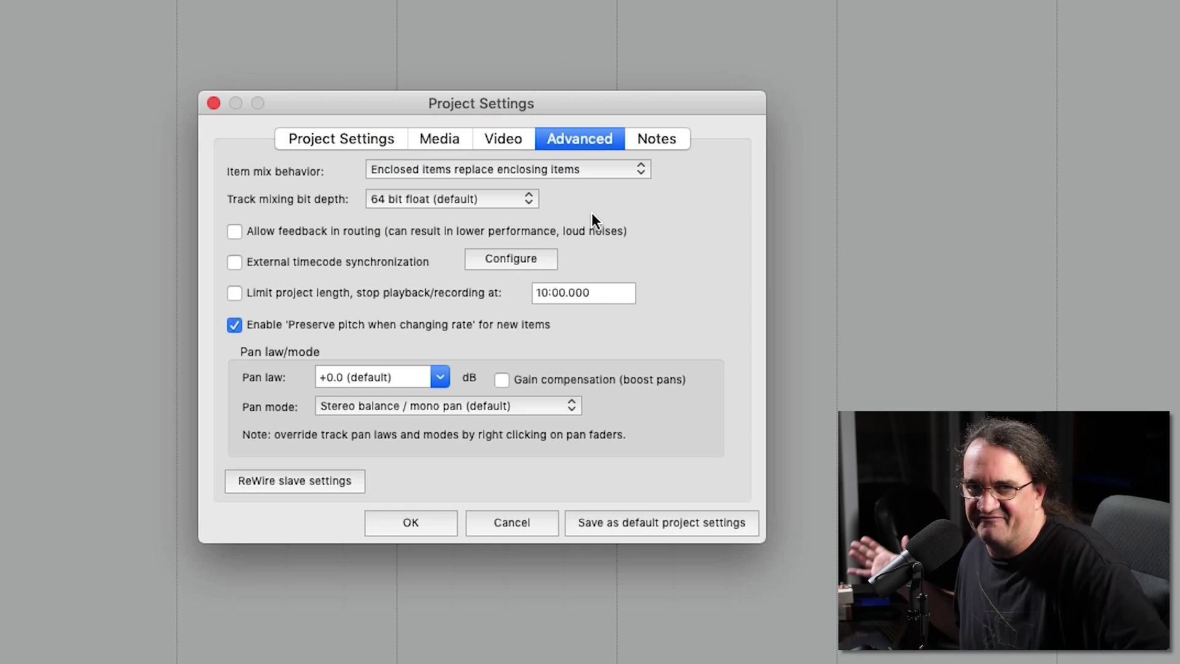
{"action": "left_click", "coordinate": [657, 138]}
{"action": "left_click", "coordinate": [334, 214]}
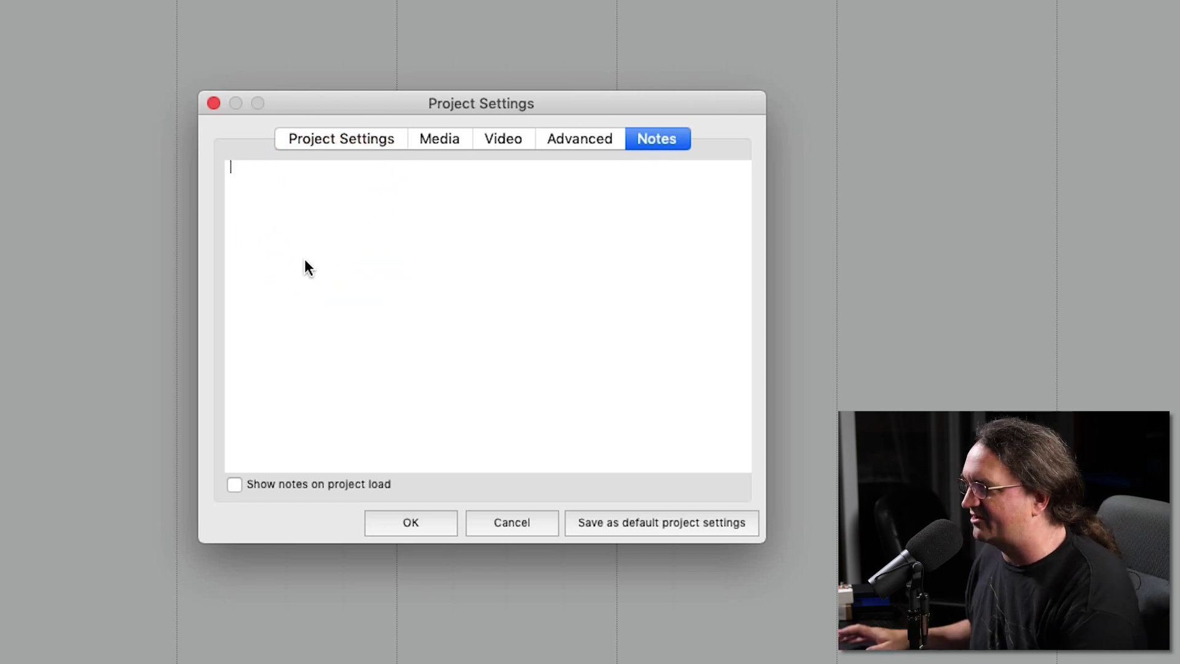
{"action": "left_click", "coordinate": [410, 522]}
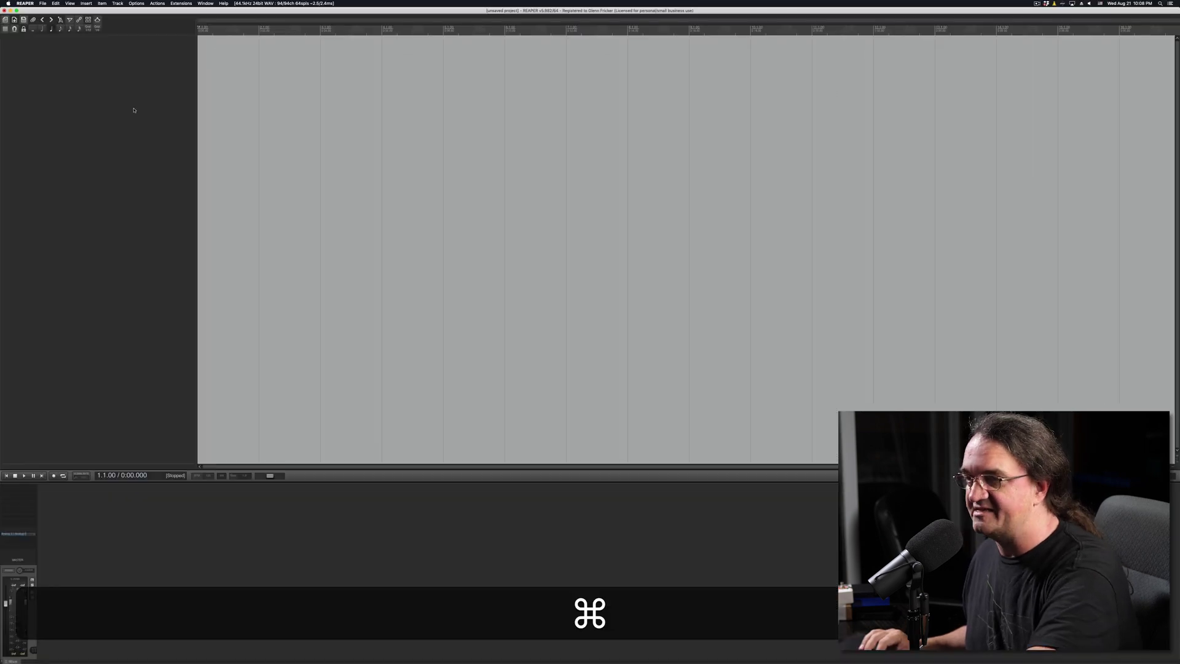
Insert five tracks with Cmd+T and name the first three Guitar, bass and drums
{"action": "key", "text": "super+t"}
{"action": "key", "text": "super+t"}
{"action": "key", "text": "super+t"}
{"action": "key", "text": "super+t"}
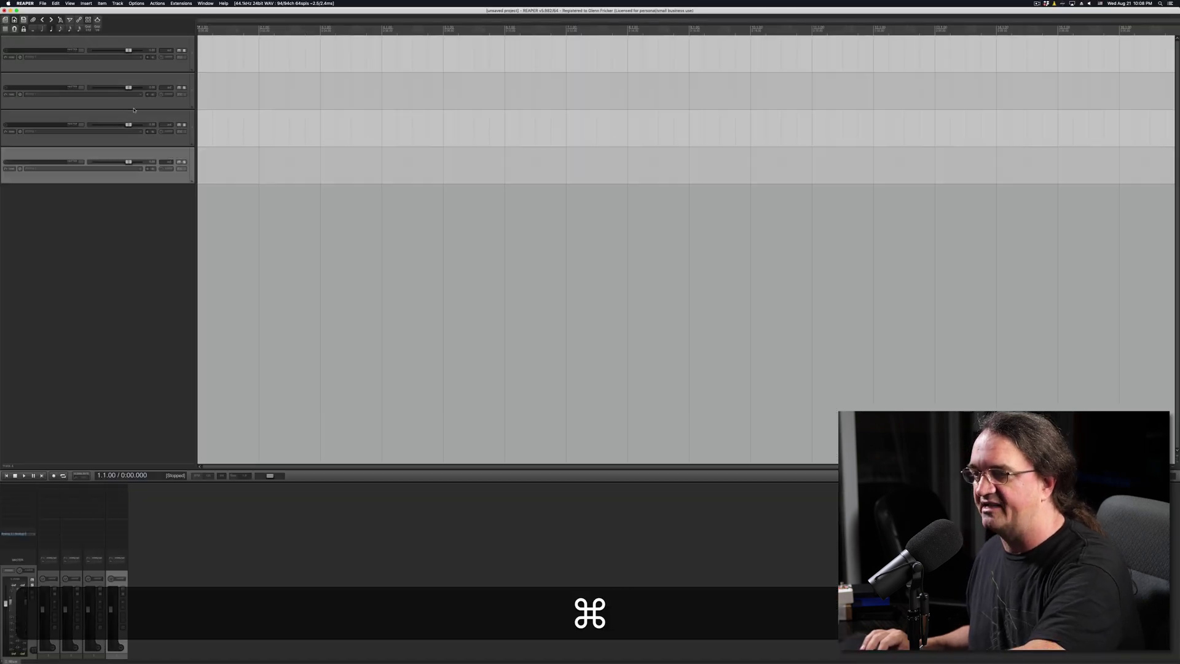
{"action": "key", "text": "super+t"}
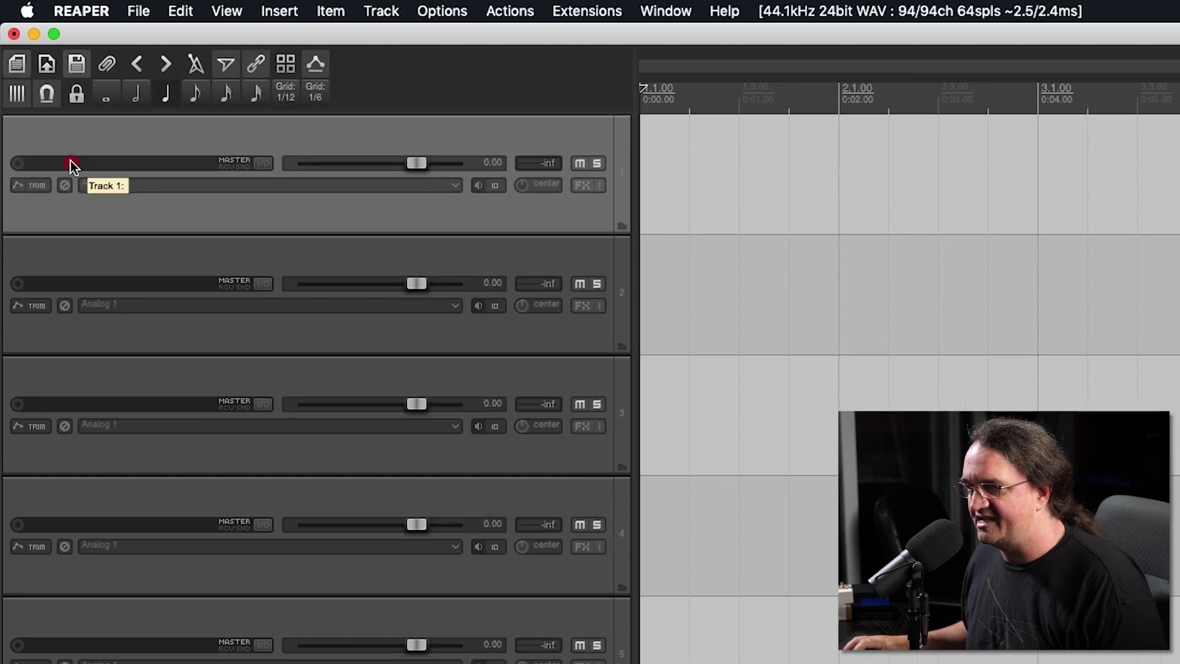
{"action": "double_click", "coordinate": [22, 50]}
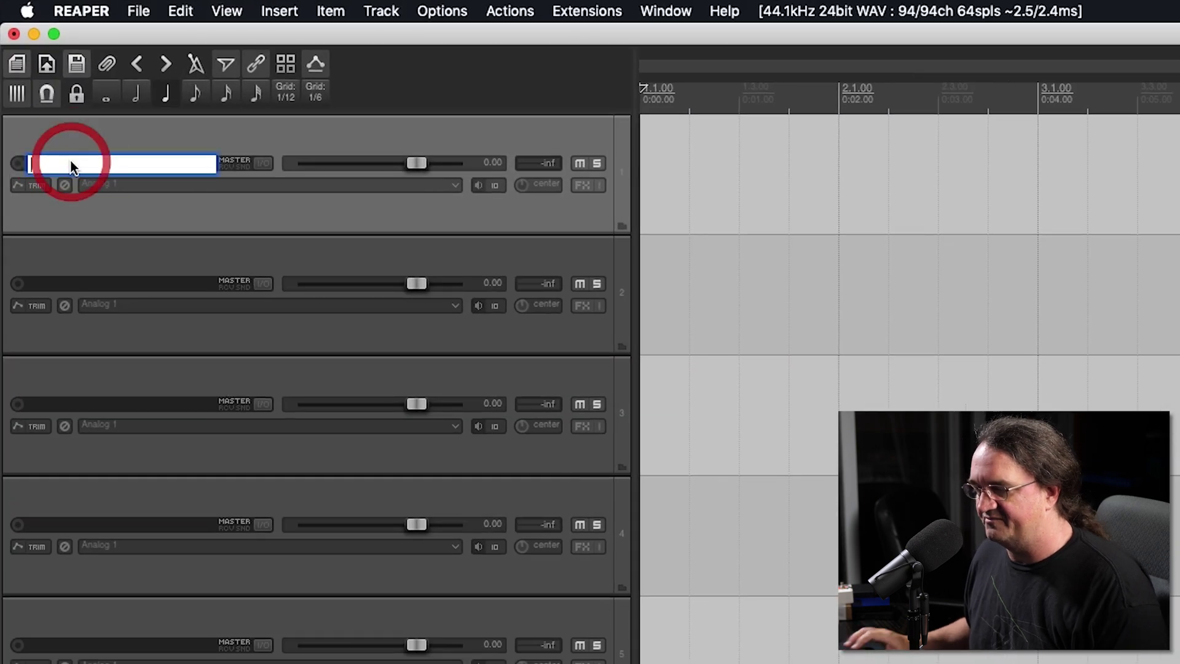
{"action": "type", "text": "Guitar"}
{"action": "key", "text": "Tab"}
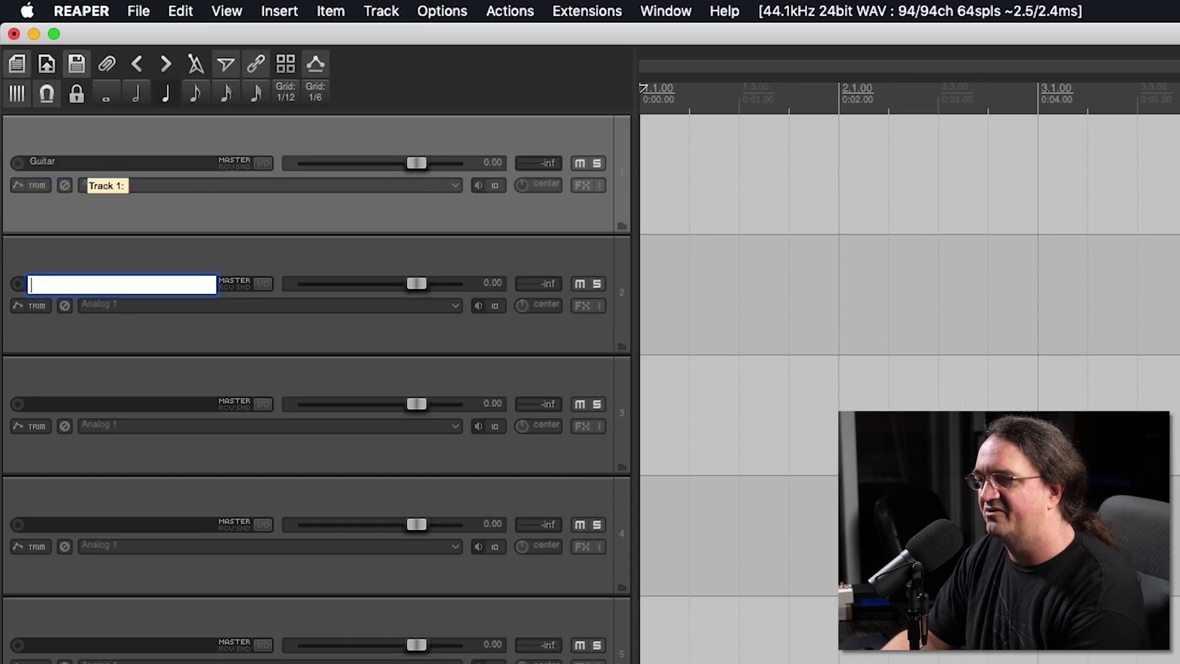
{"action": "type", "text": "bass"}
{"action": "key", "text": "Tab"}
{"action": "type", "text": "drums"}
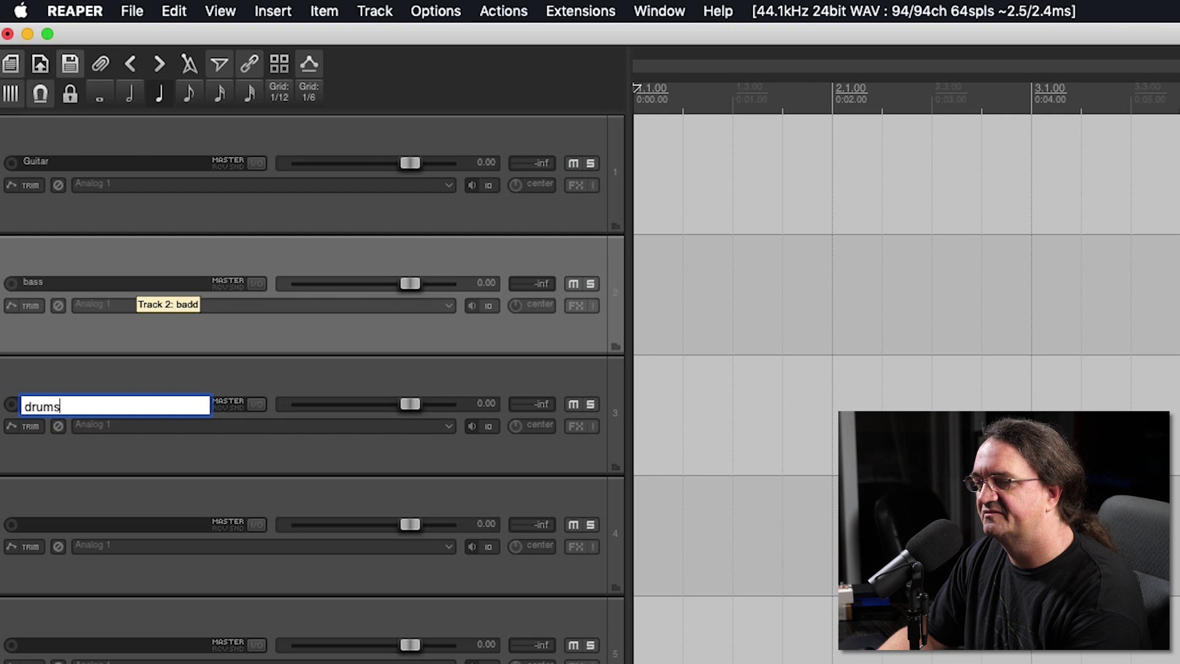
{"action": "key", "text": "Return"}
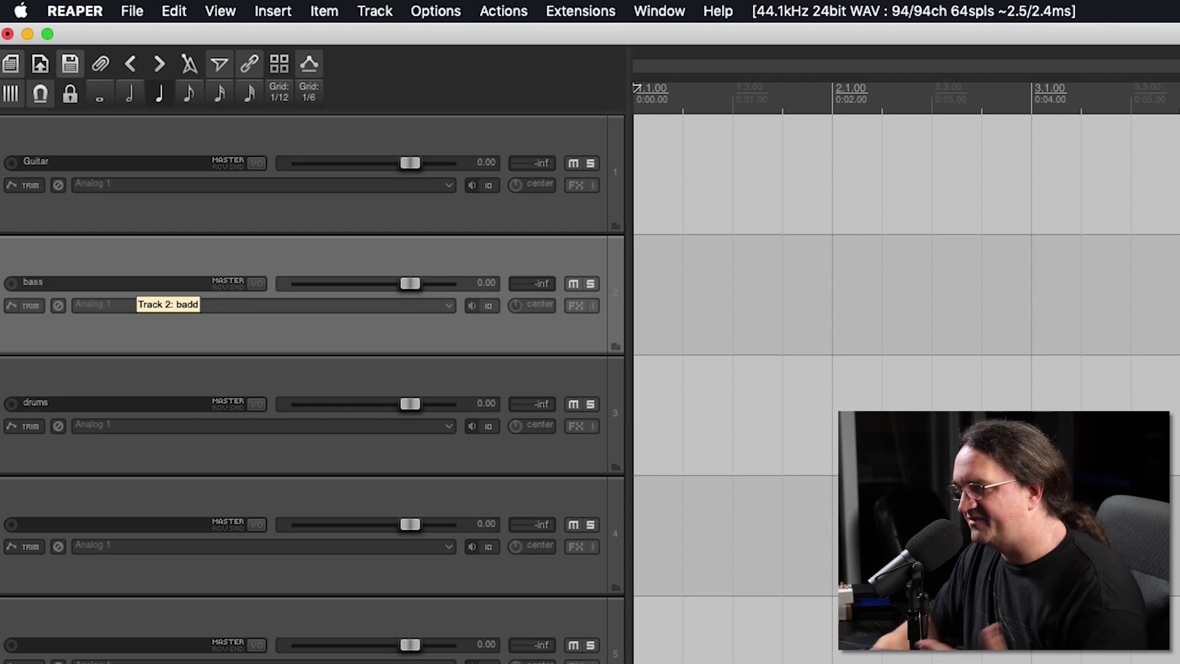
Look at the drums track's input options, then dismiss them
{"action": "left_click", "coordinate": [444, 424]}
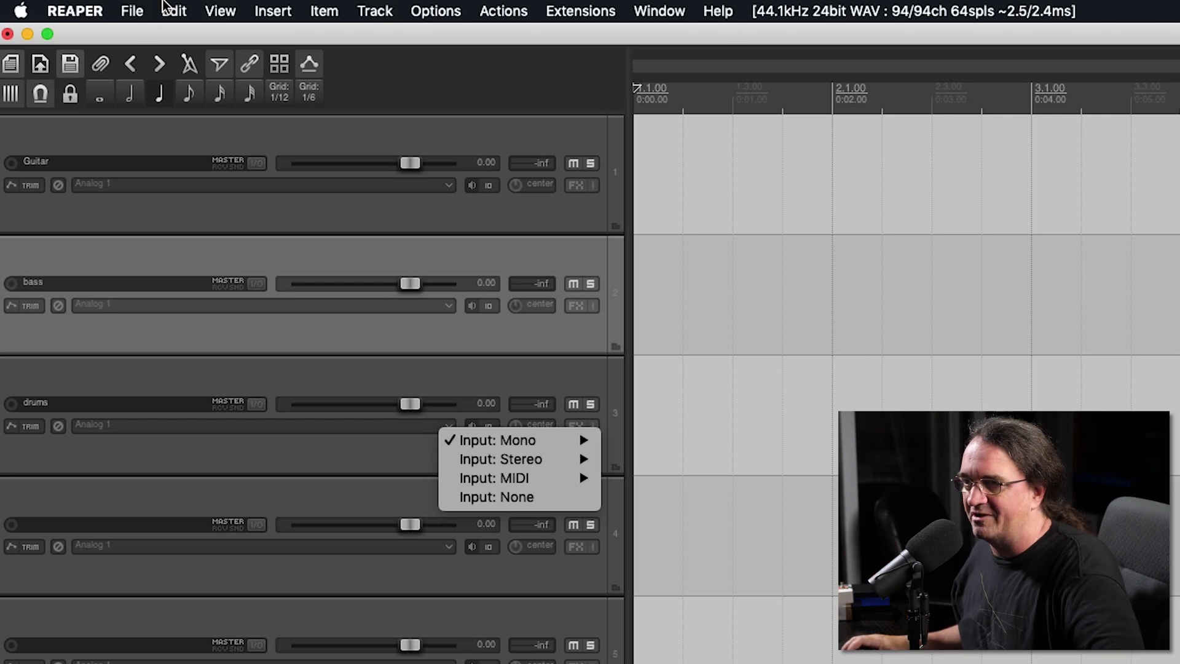
{"action": "left_click", "coordinate": [131, 11]}
{"action": "left_click", "coordinate": [132, 11]}
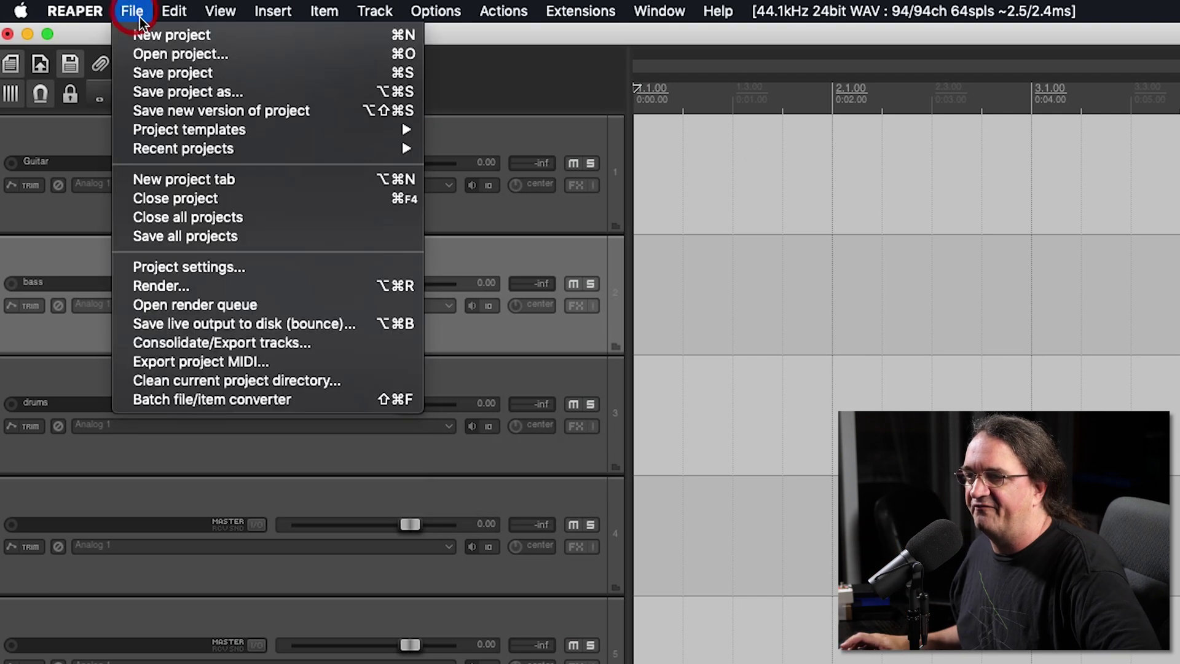
Save the project as 'test 1'
{"action": "left_click", "coordinate": [198, 93]}
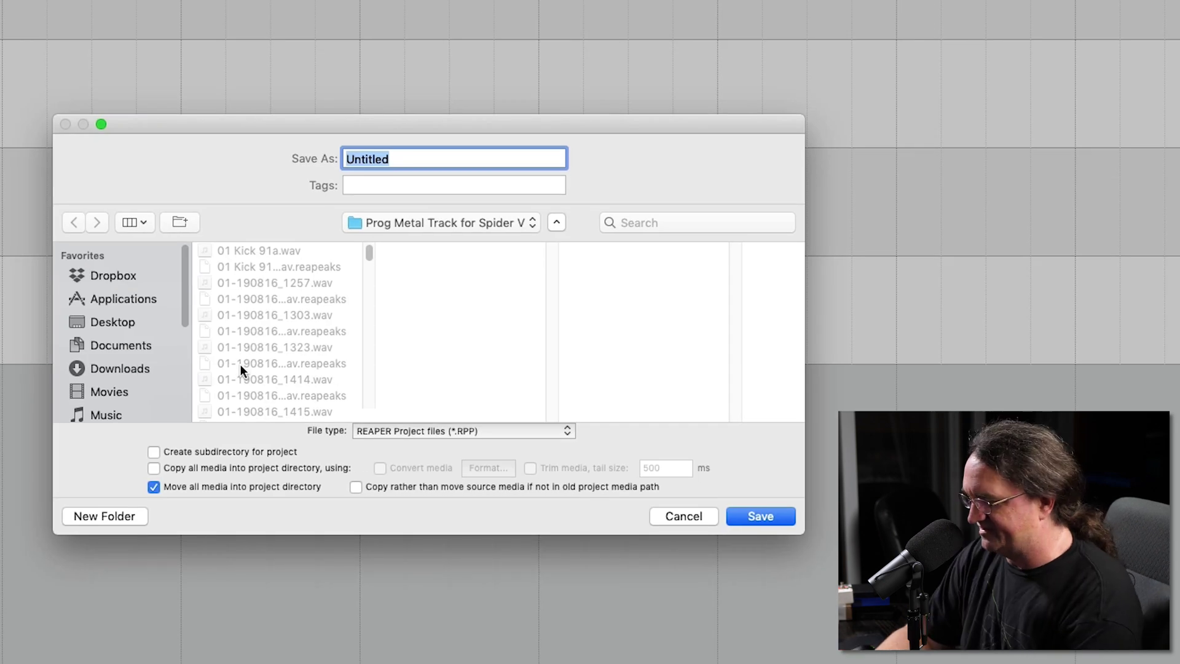
{"action": "type", "text": "test 1"}
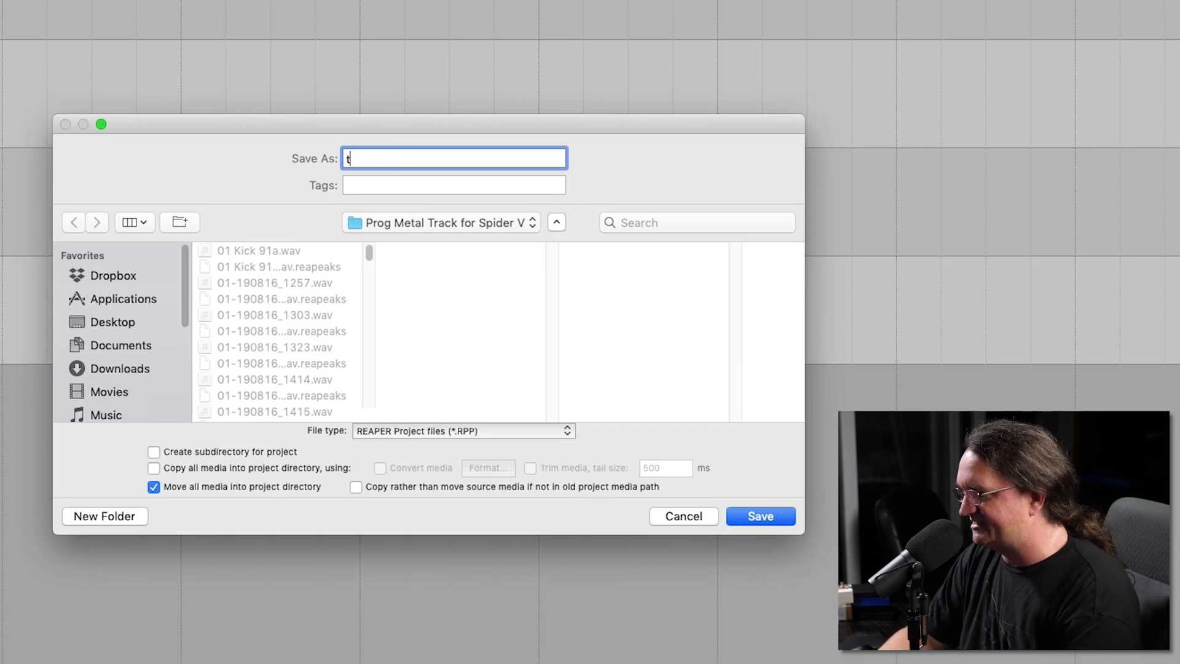
{"action": "key", "text": "Return"}
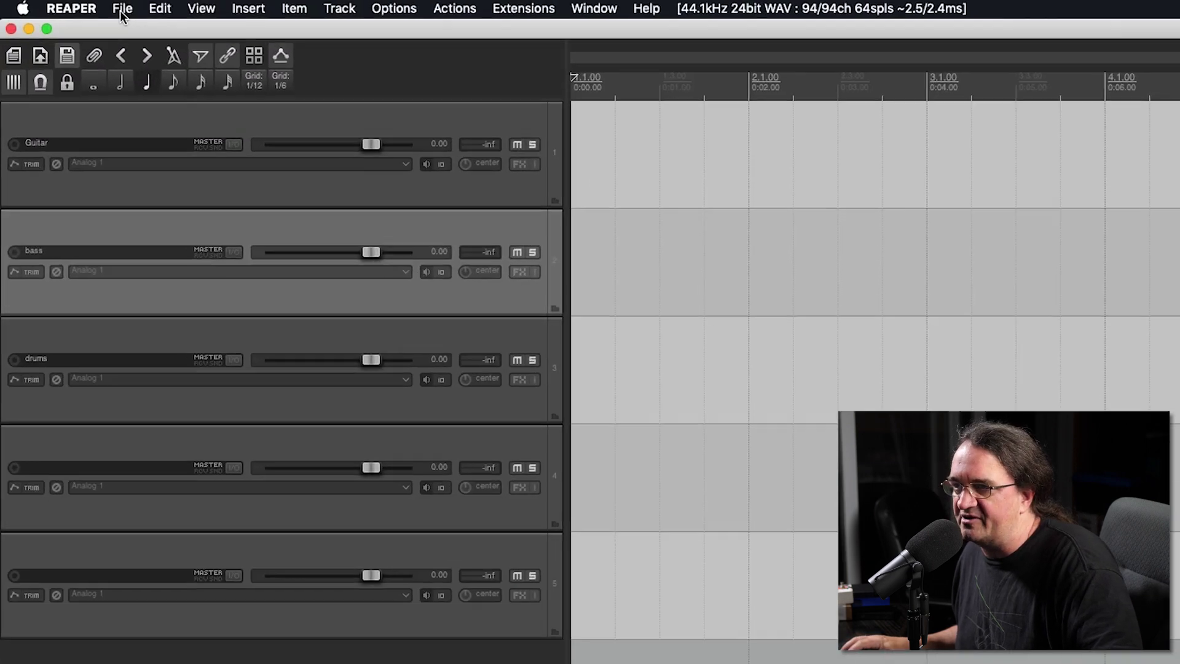
Save a new version of the project from the File menu
{"action": "left_click", "coordinate": [43, 4]}
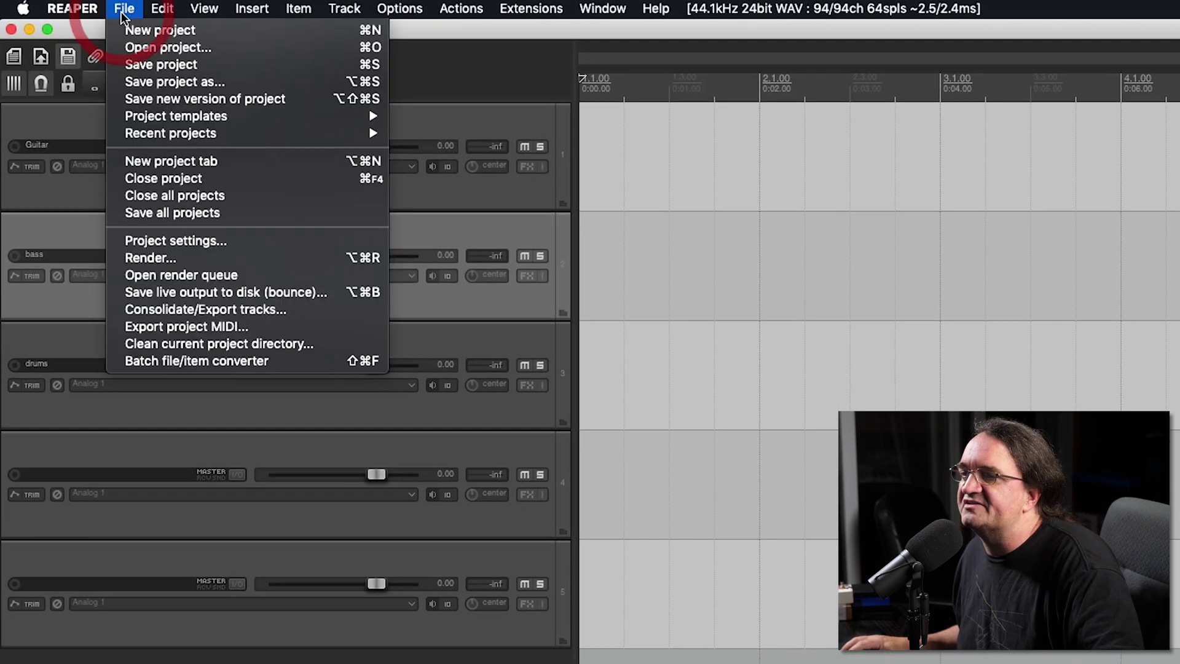
{"action": "left_click", "coordinate": [158, 98]}
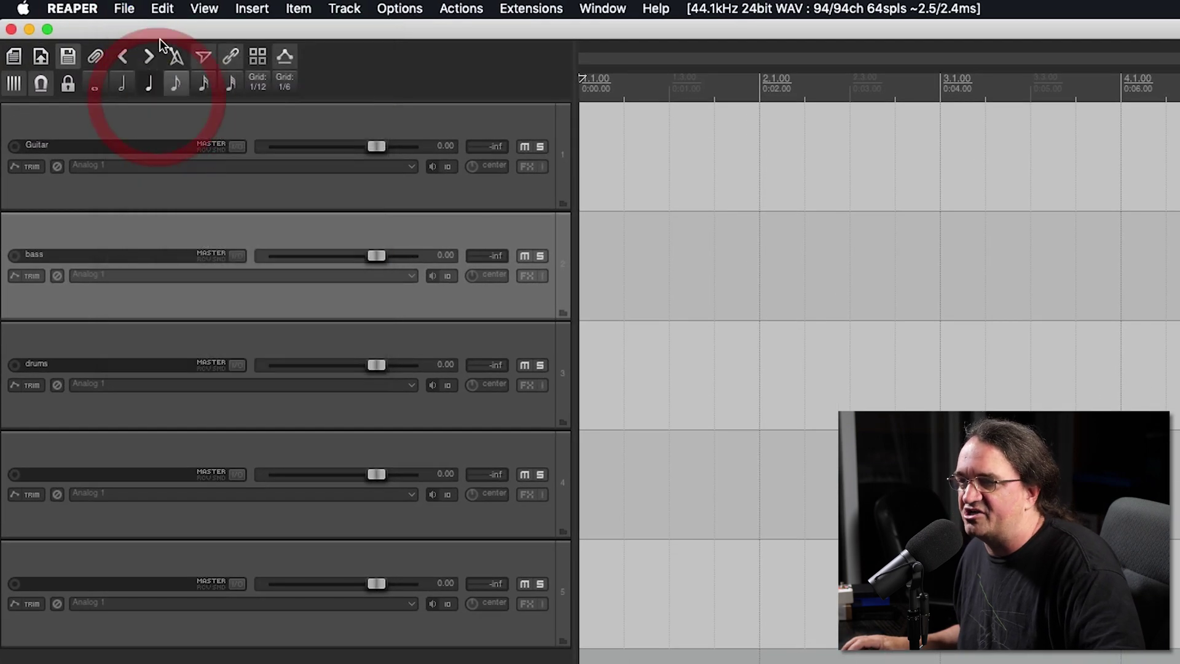
{"action": "left_click", "coordinate": [124, 9]}
{"action": "left_click", "coordinate": [158, 99]}
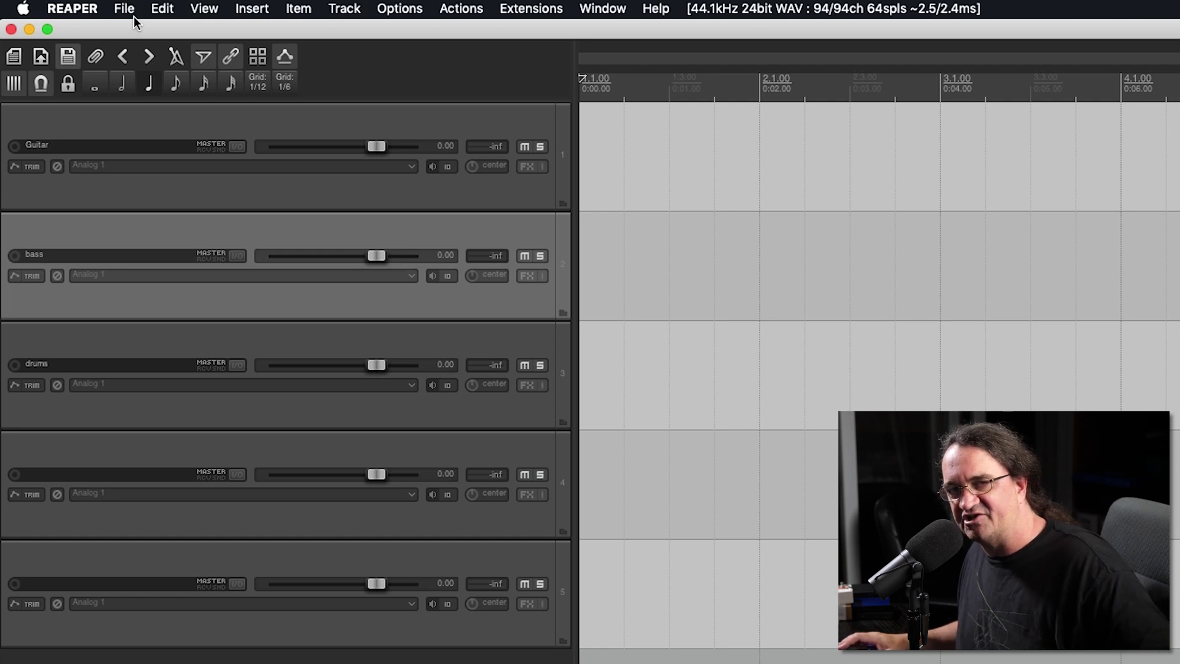
{"action": "left_click", "coordinate": [134, 16]}
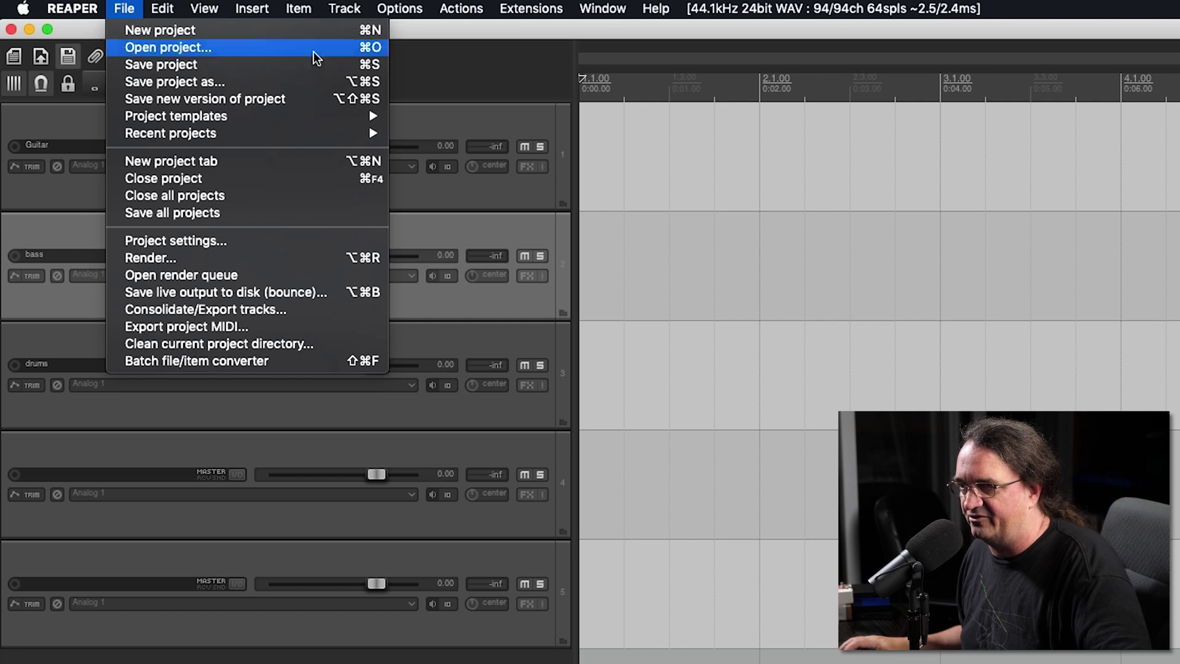
{"action": "left_click", "coordinate": [164, 47]}
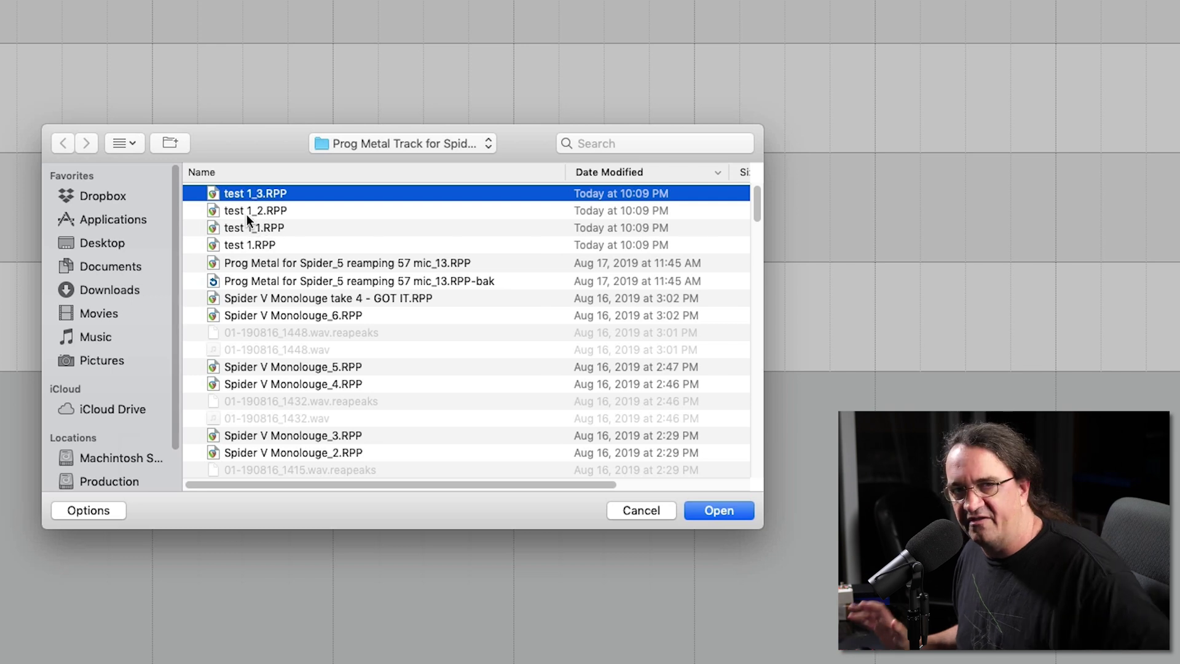
{"action": "left_click", "coordinate": [624, 511]}
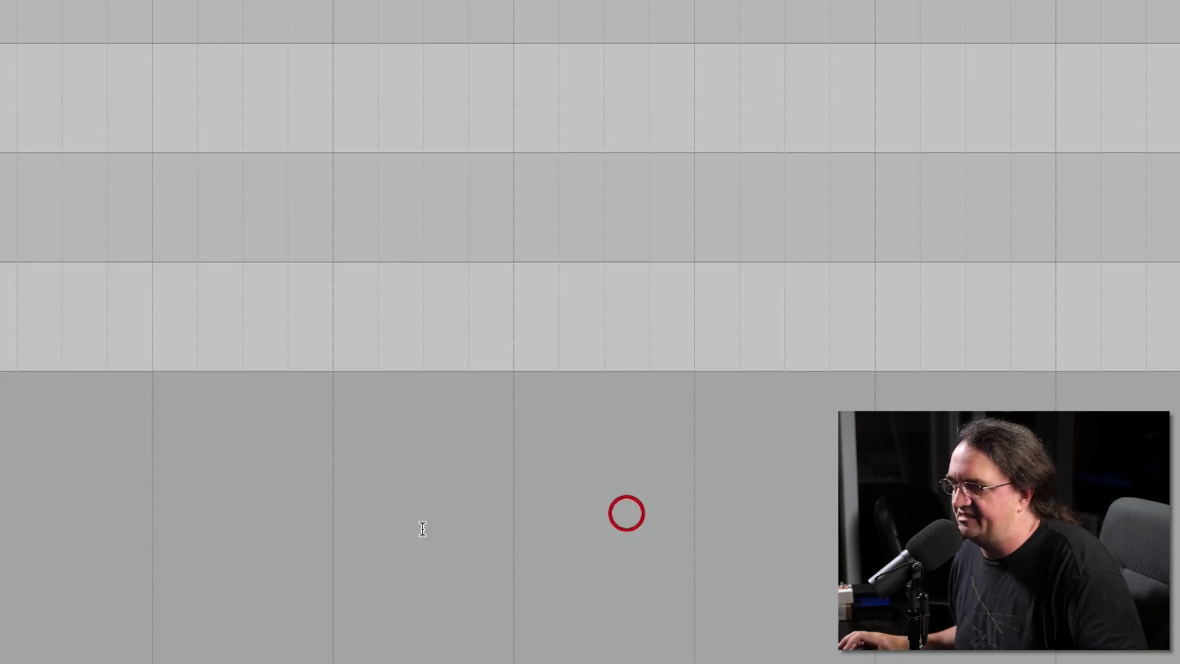